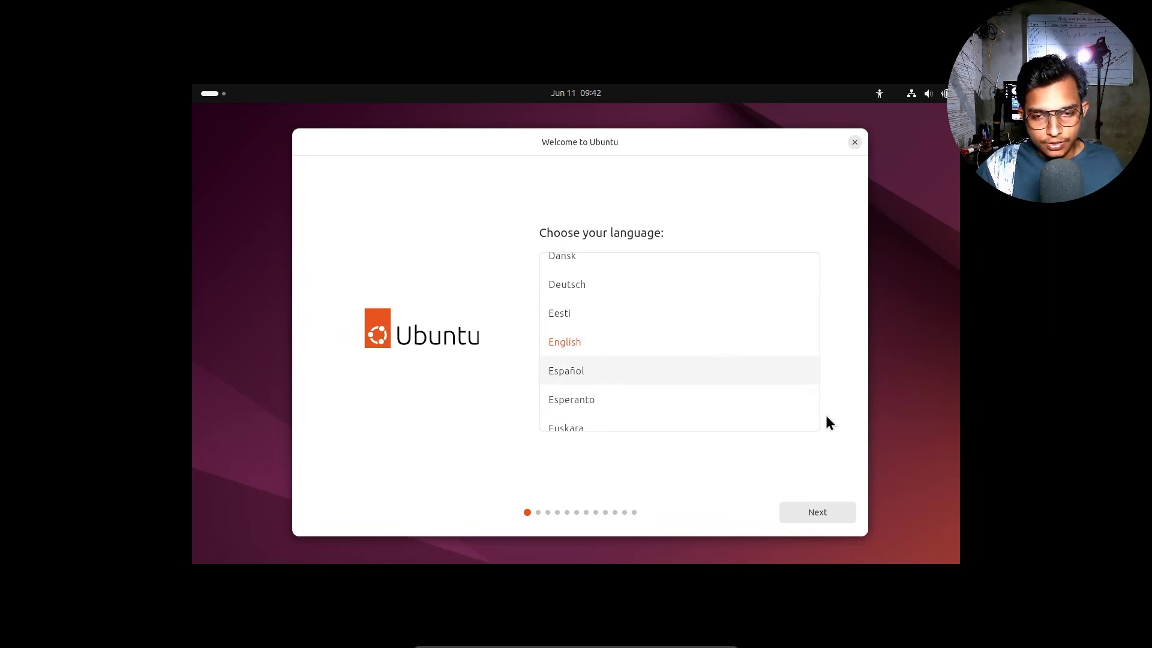
Step: Turn on Large text under Seeing, leaving Reduce animation off
{"action": "left_click", "coordinate": [816, 513]}
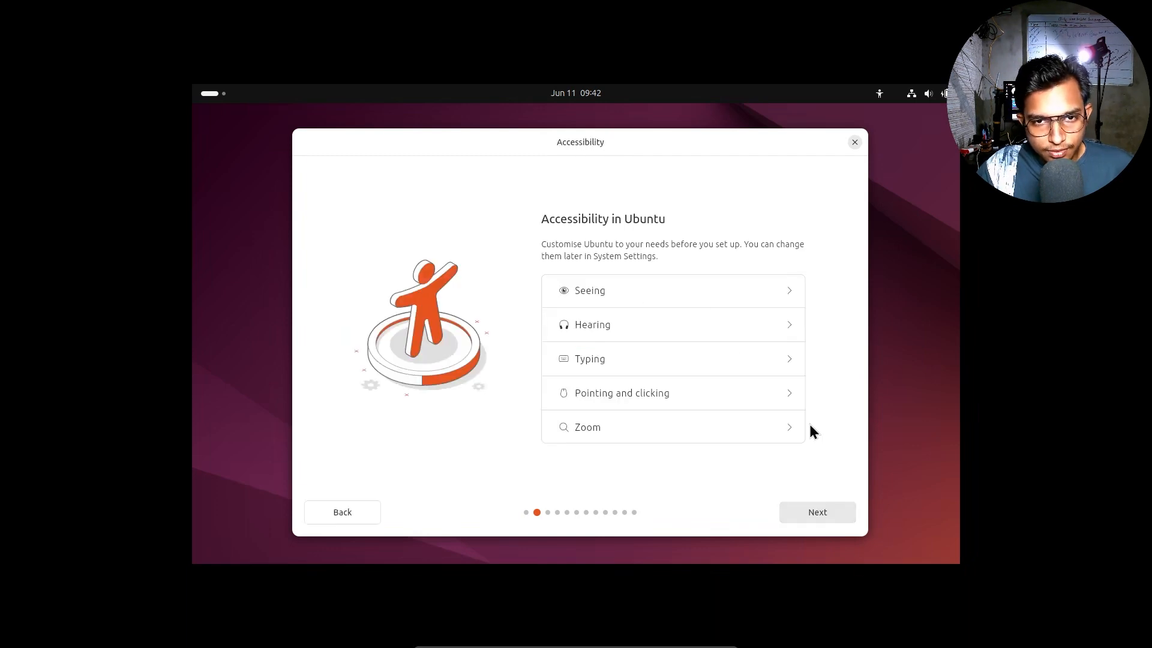
{"action": "left_click", "coordinate": [790, 291]}
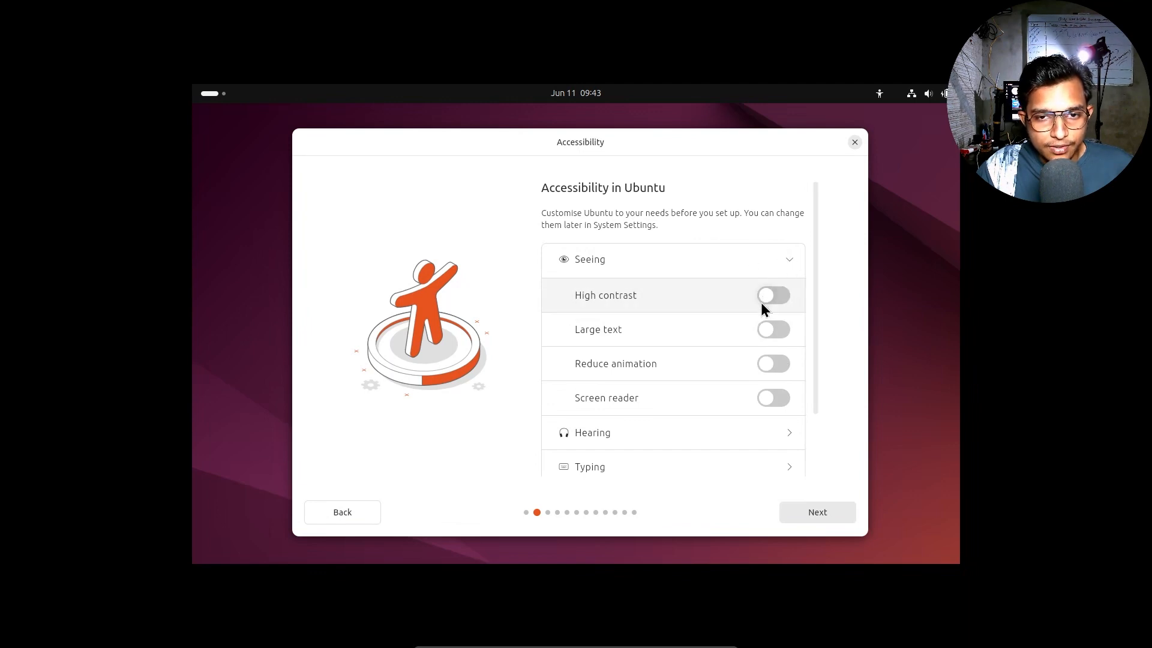
{"action": "left_click", "coordinate": [773, 329]}
{"action": "left_click", "coordinate": [774, 382]}
{"action": "left_click", "coordinate": [774, 390]}
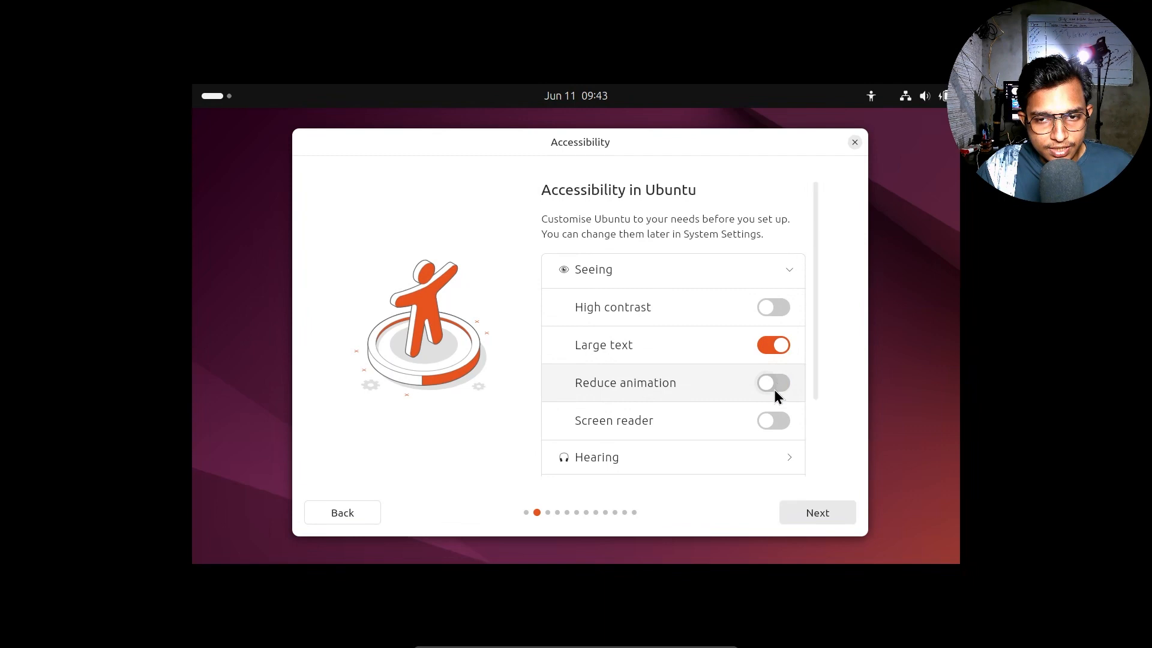
{"action": "left_click", "coordinate": [775, 420]}
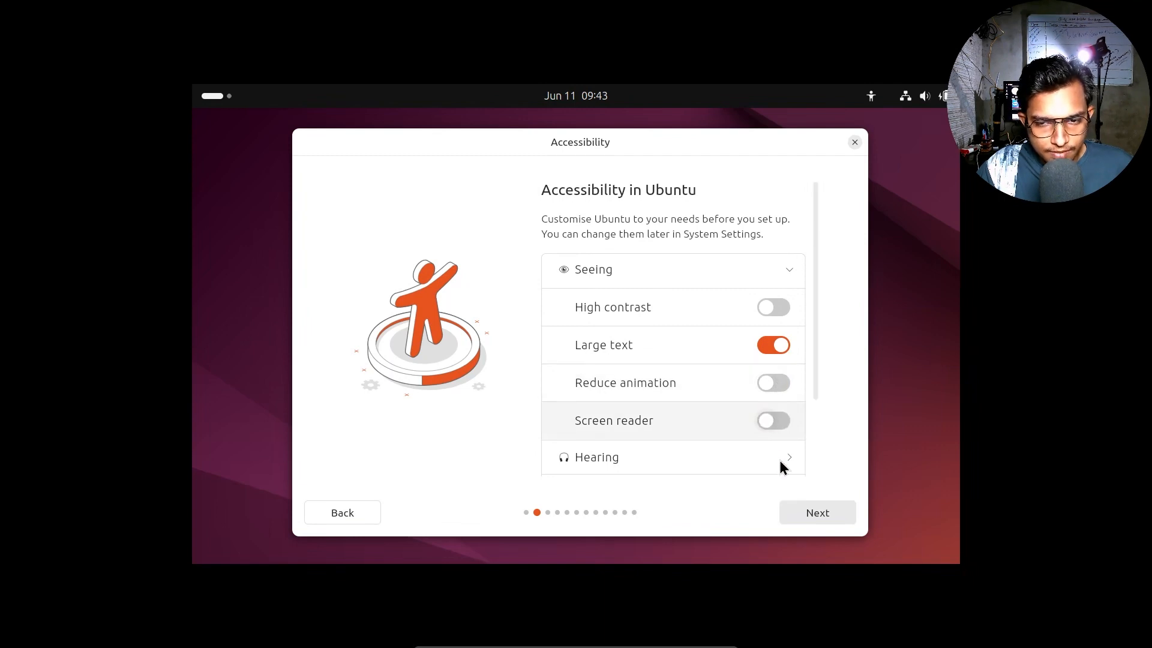
Step: Look through the Hearing, Typing, Pointing and Zoom options, then go on to keyboard layout
{"action": "left_click", "coordinate": [778, 457]}
{"action": "left_click", "coordinate": [790, 324]}
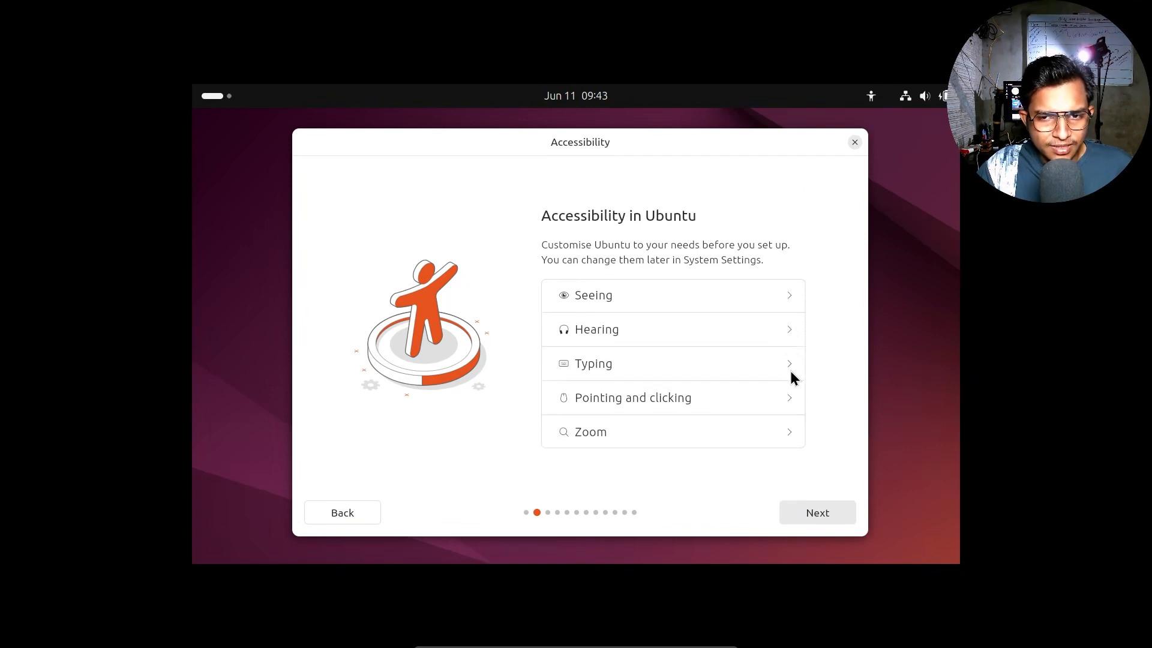
{"action": "left_click", "coordinate": [790, 371]}
{"action": "left_click", "coordinate": [787, 339]}
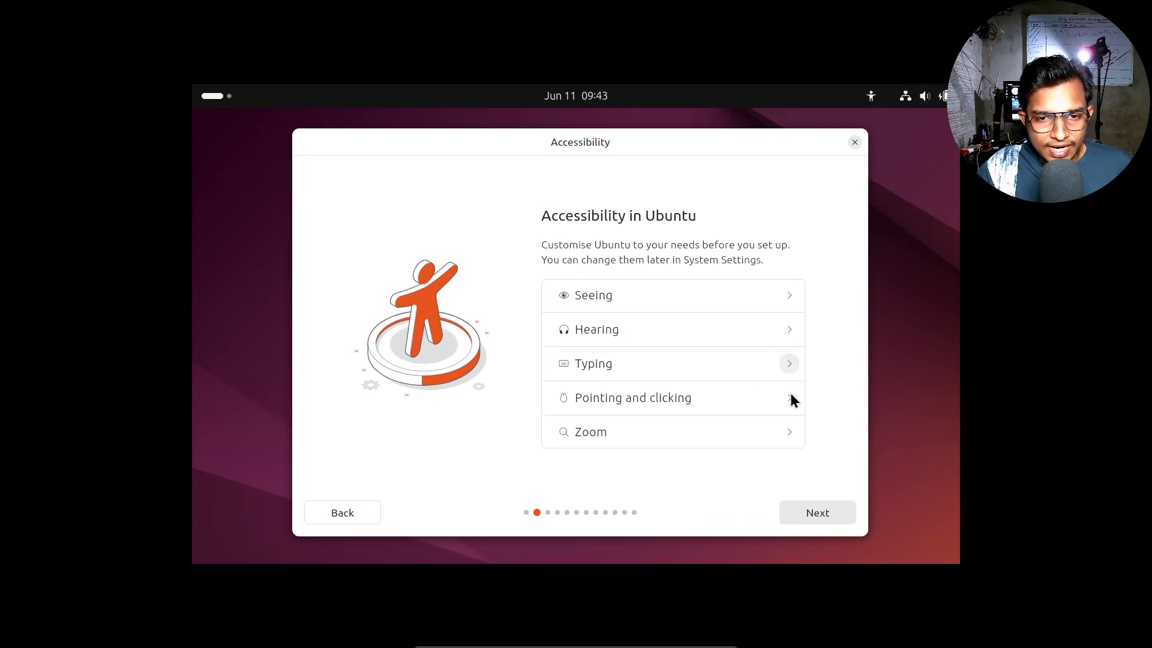
{"action": "left_click", "coordinate": [790, 403]}
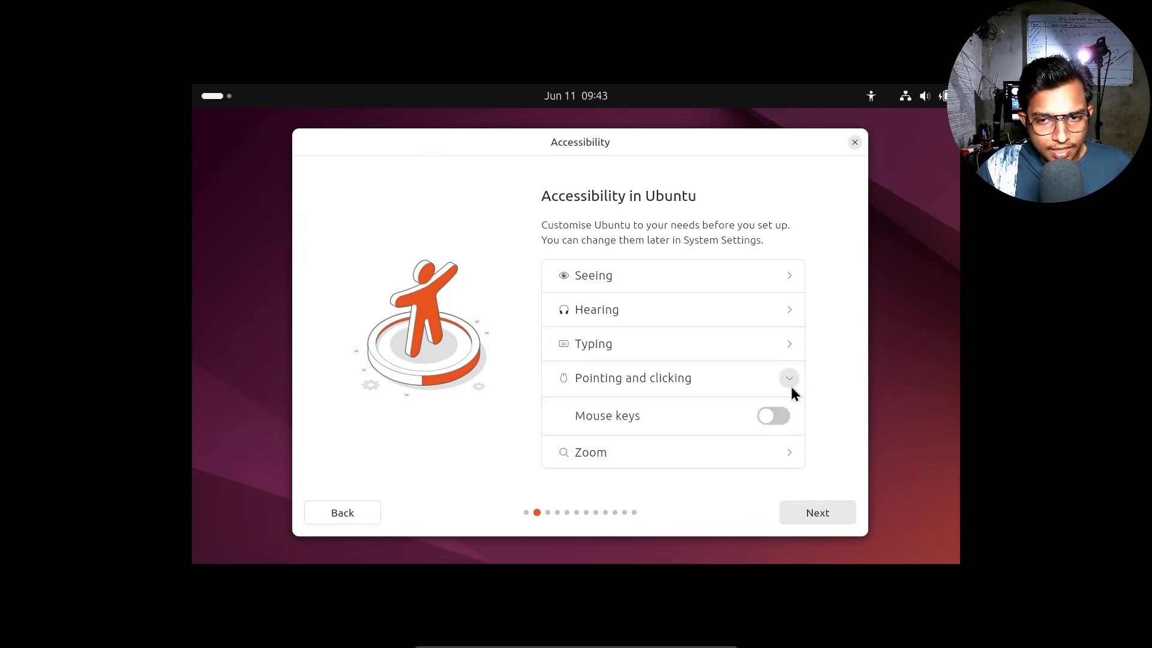
{"action": "left_click", "coordinate": [790, 384]}
{"action": "left_click", "coordinate": [788, 438]}
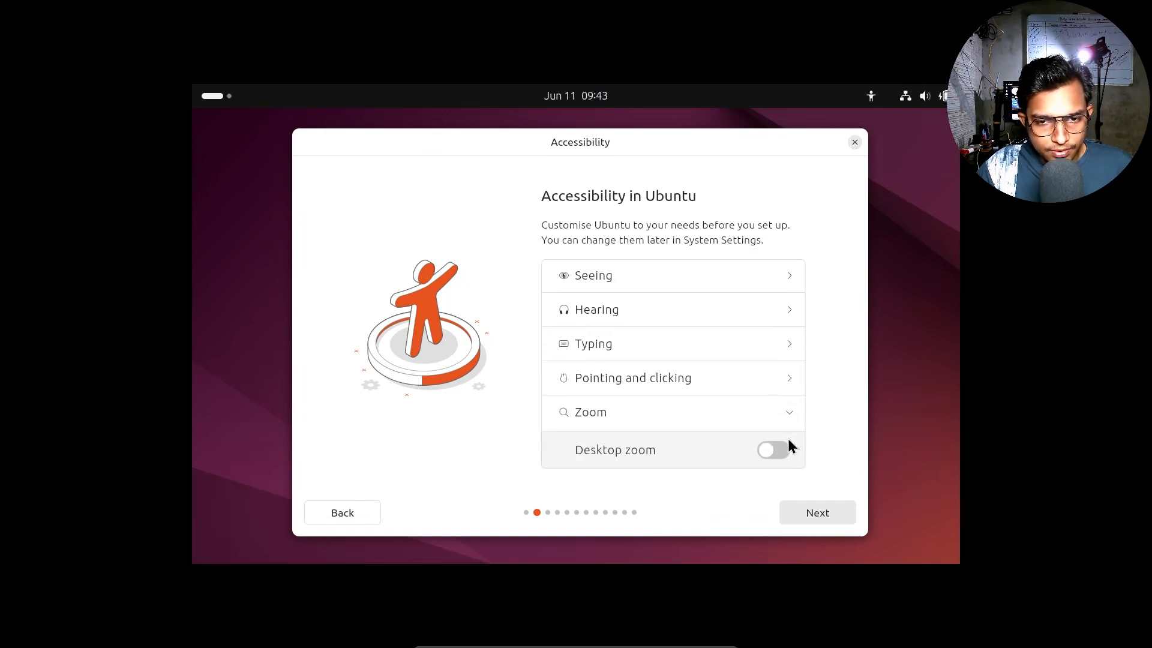
{"action": "left_click", "coordinate": [804, 515]}
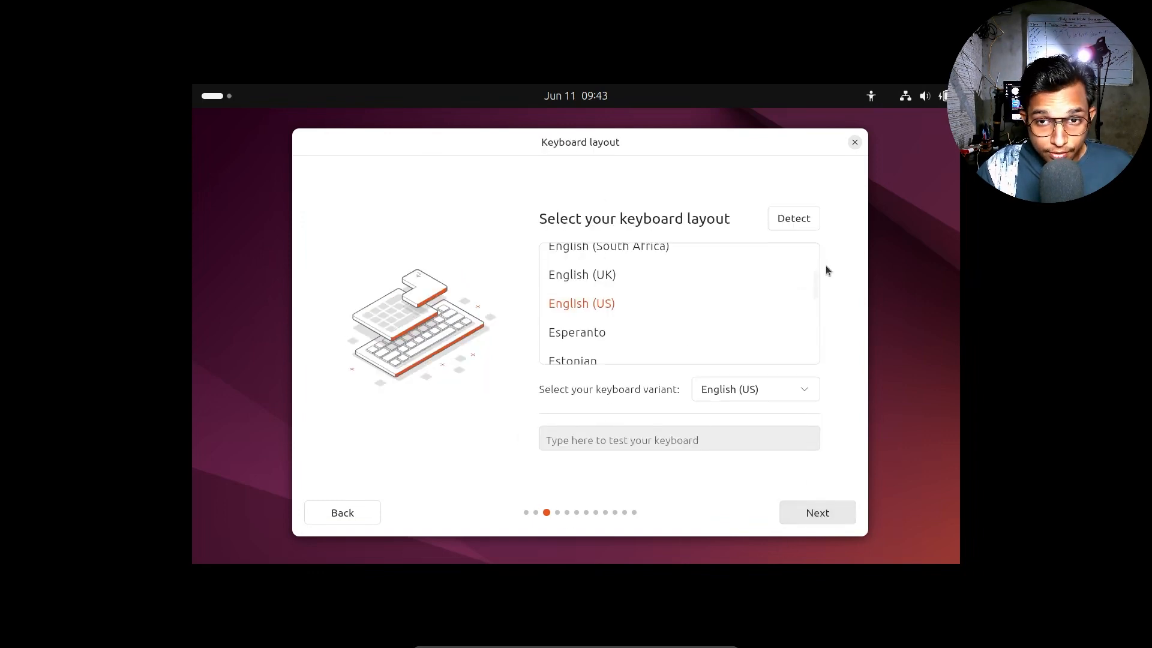
Step: Choose the Indian keyboard layout with the 'Indian - English (India, with rupee)' variant
{"action": "left_click_drag", "start_coordinate": [819, 295], "coordinate": [819, 305]}
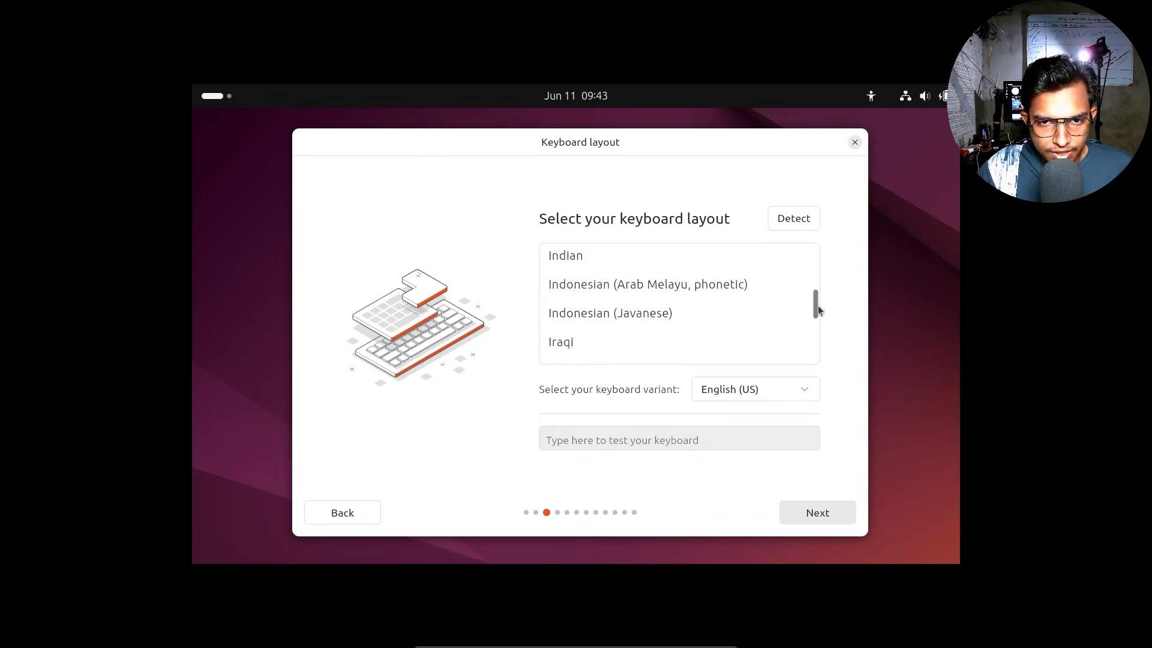
{"action": "left_click", "coordinate": [596, 256]}
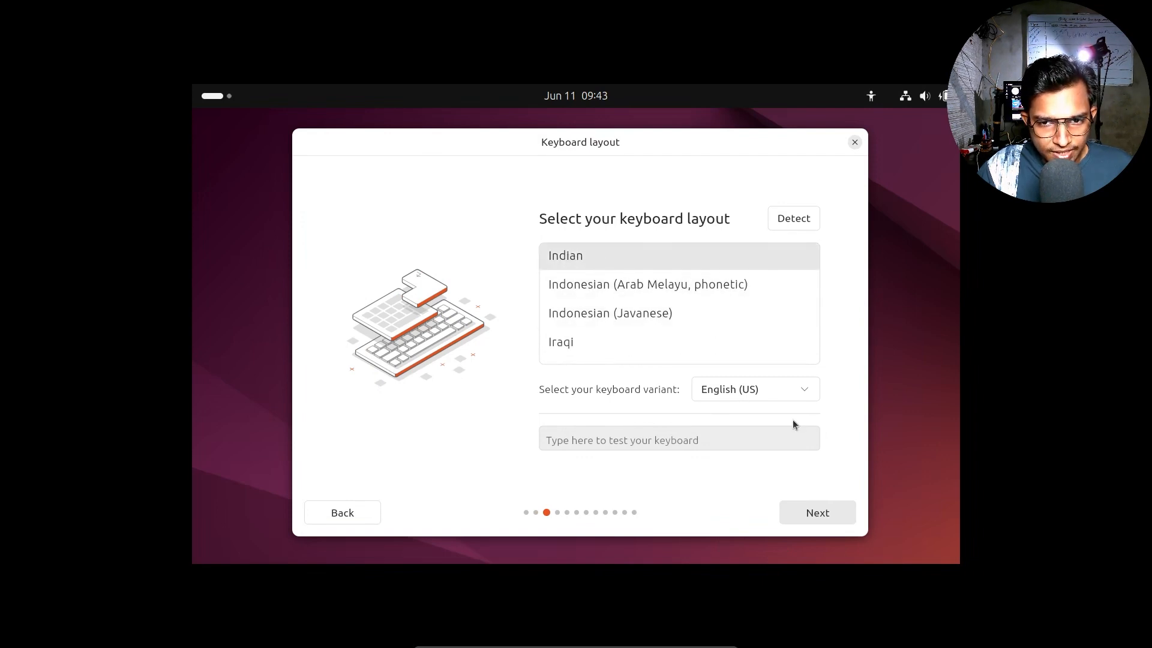
{"action": "left_click", "coordinate": [807, 396]}
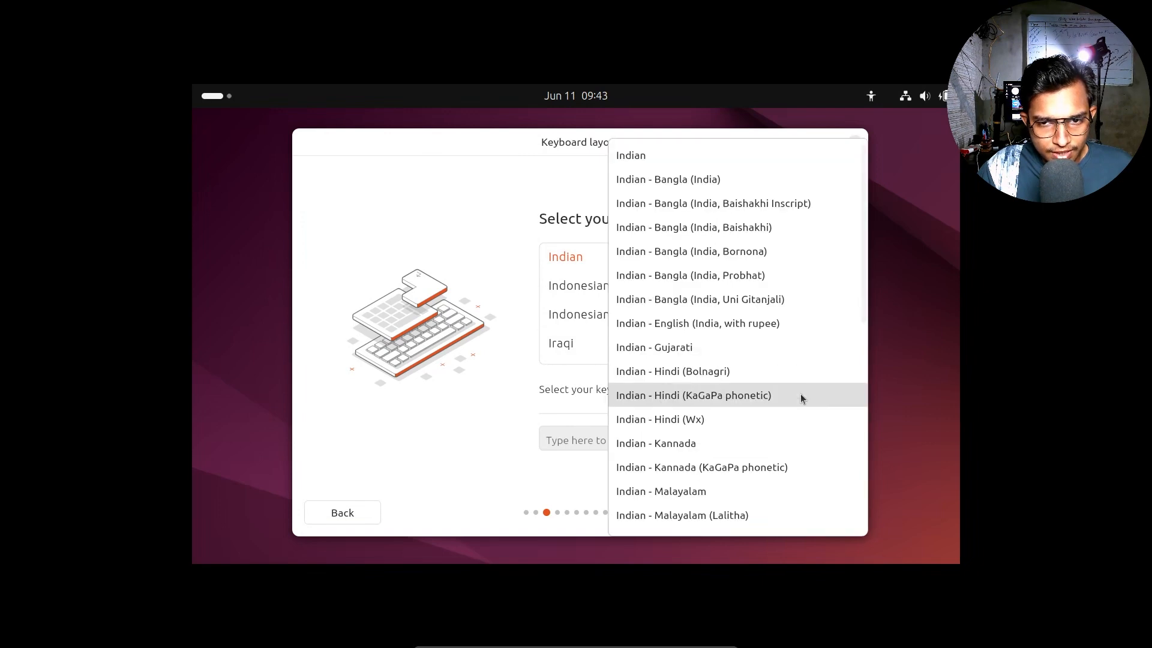
{"action": "left_click", "coordinate": [733, 324]}
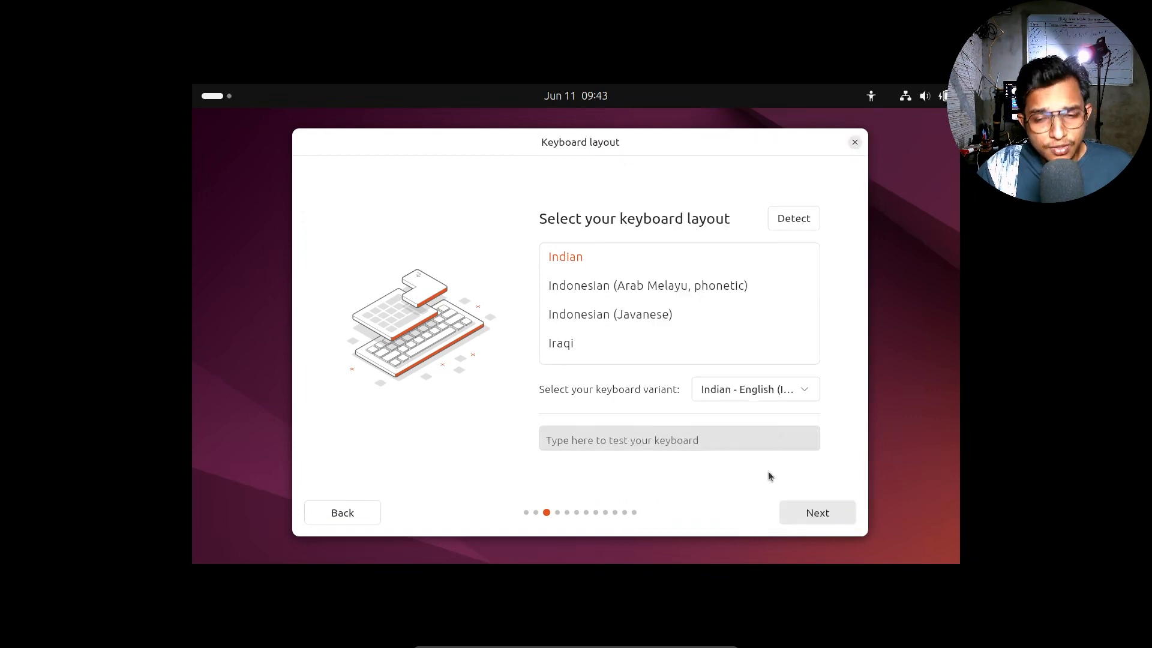
{"action": "left_click", "coordinate": [831, 513]}
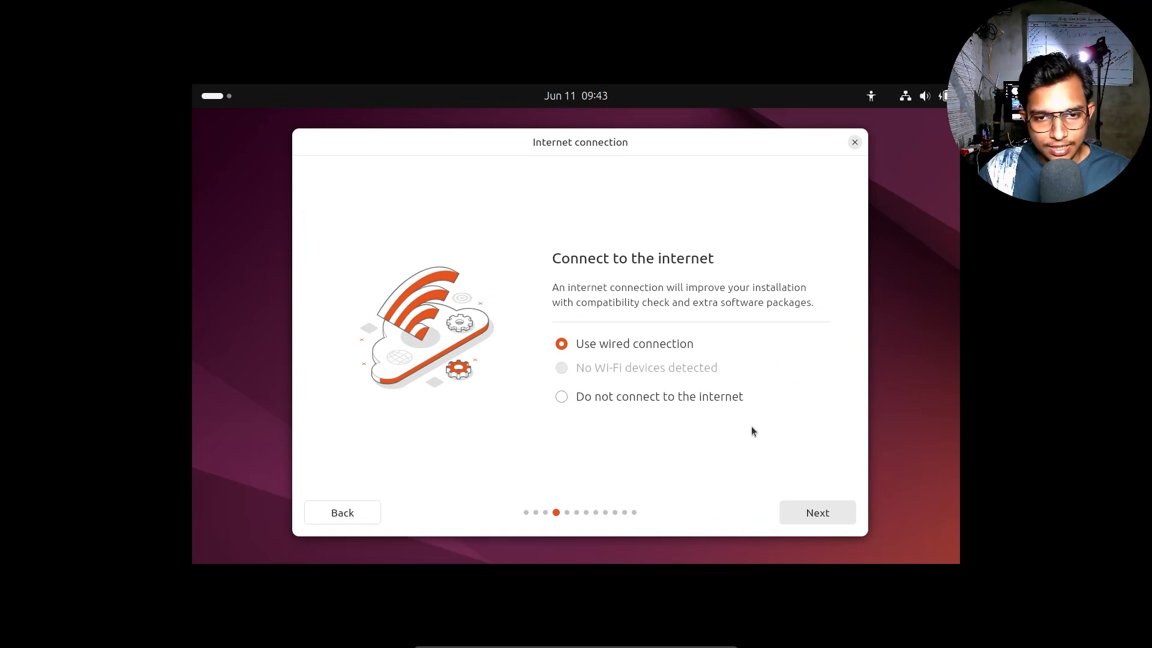
Step: Choose 'Do not connect to the internet' and continue
{"action": "left_click", "coordinate": [620, 399]}
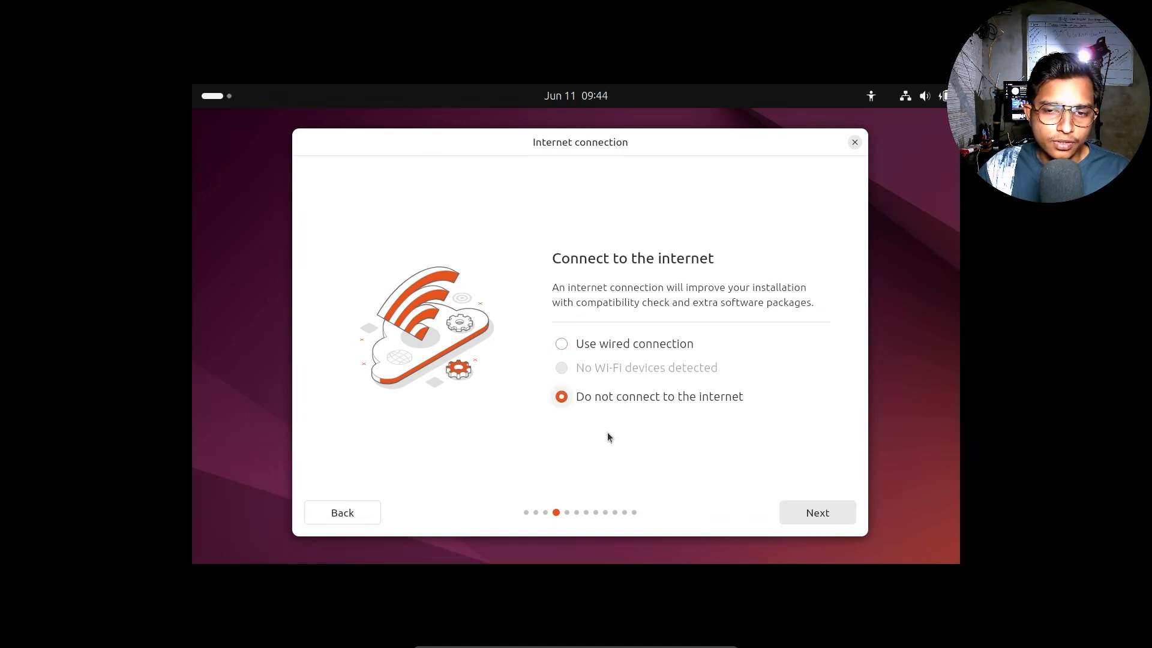
{"action": "left_click", "coordinate": [818, 515]}
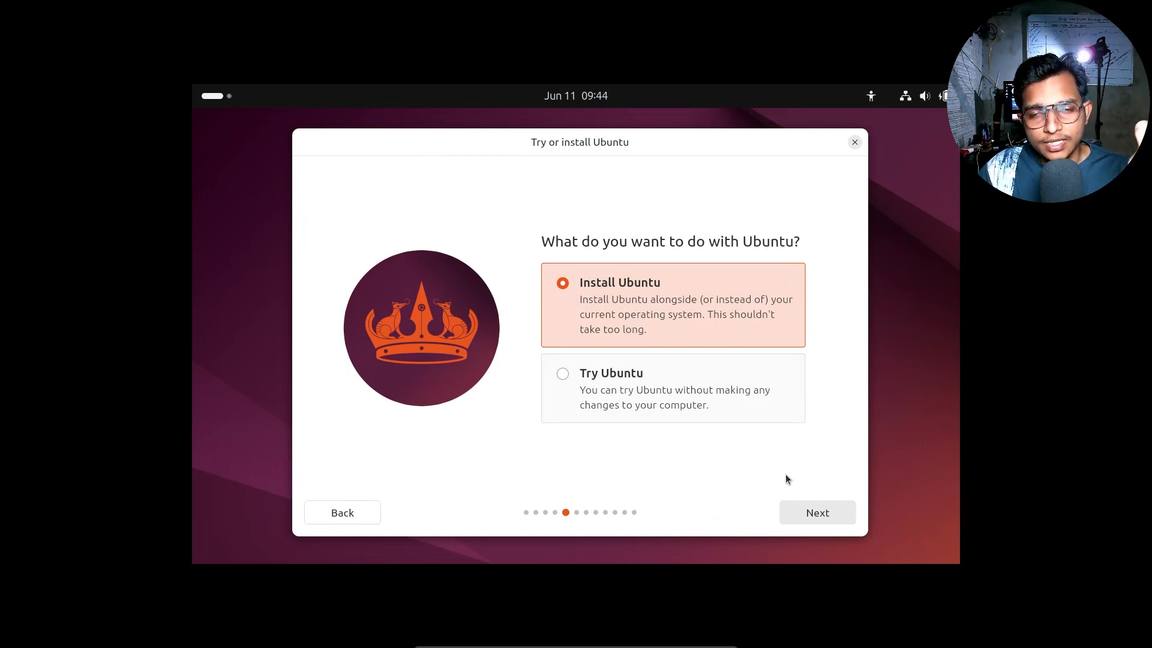
Step: Keep Install Ubuntu and Interactive installation, advancing to the Applications step
{"action": "left_click", "coordinate": [823, 524]}
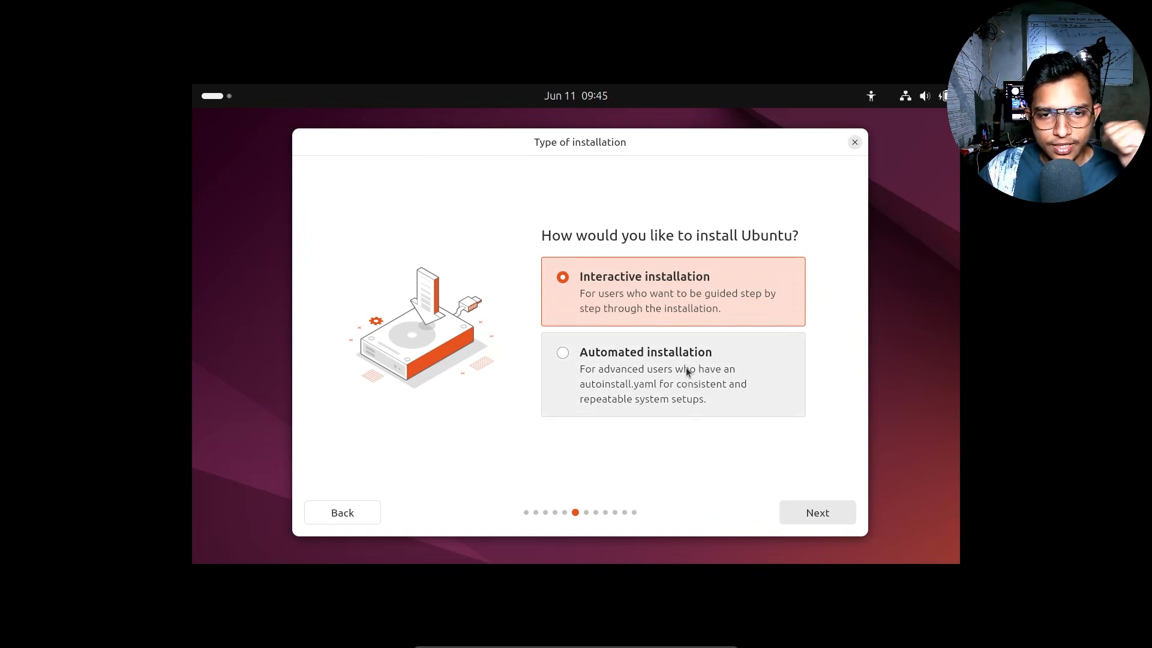
{"action": "left_click", "coordinate": [818, 514]}
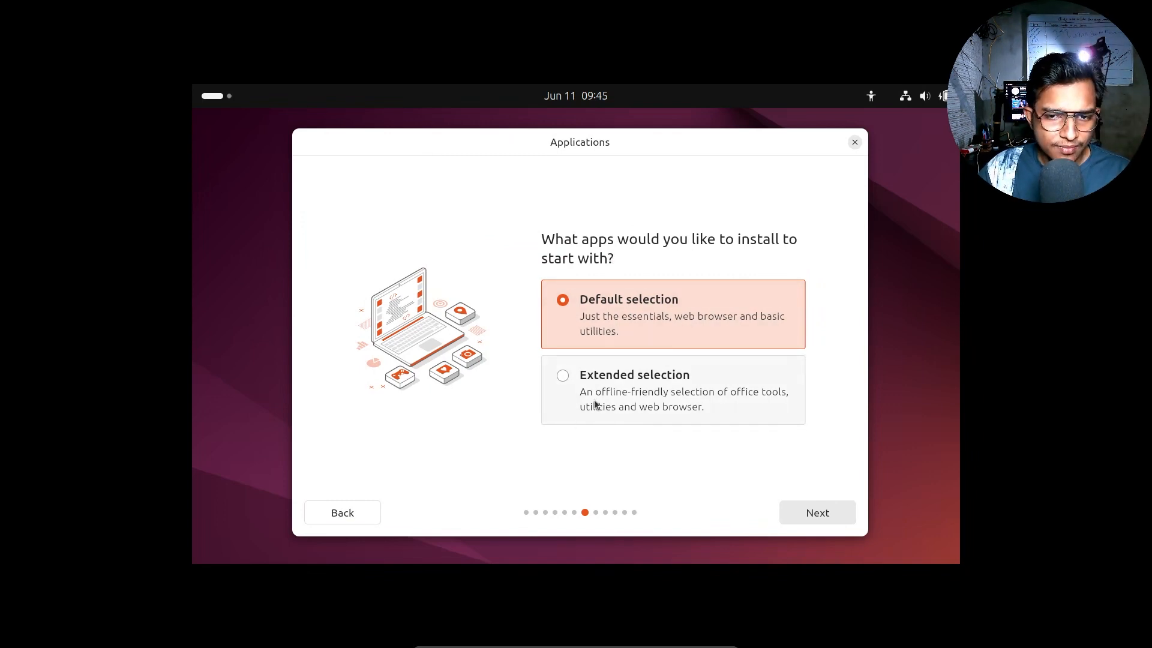
Step: Keep Default selection apps and leave proprietary drivers and media codecs unchecked
{"action": "left_click", "coordinate": [813, 516]}
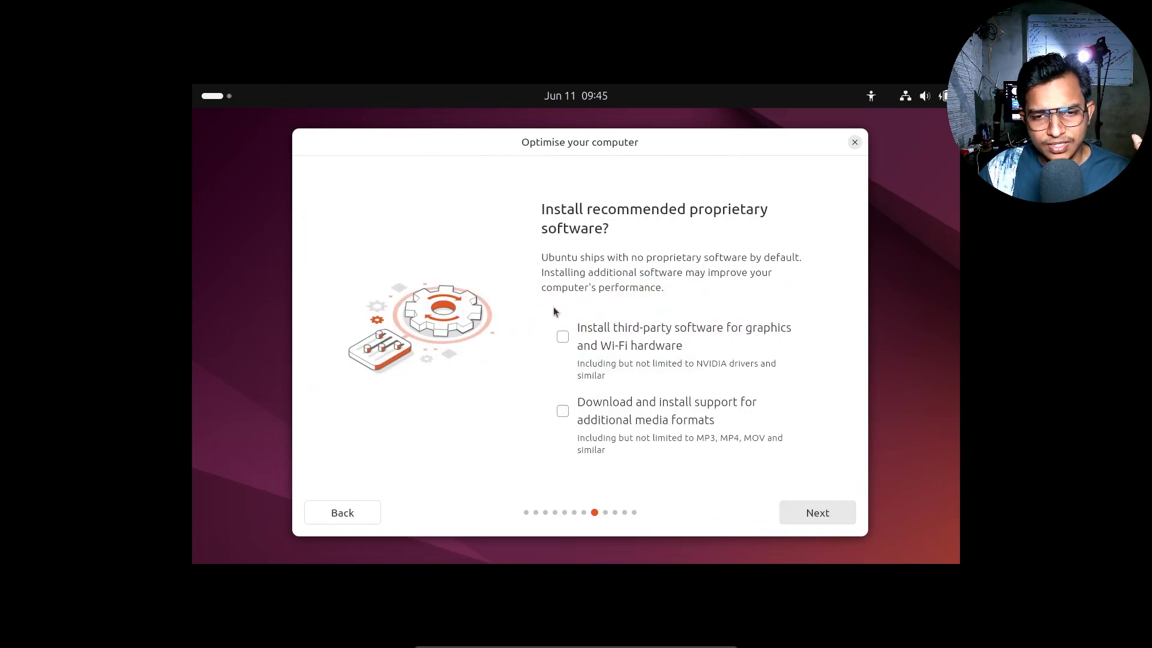
{"action": "left_click", "coordinate": [838, 514]}
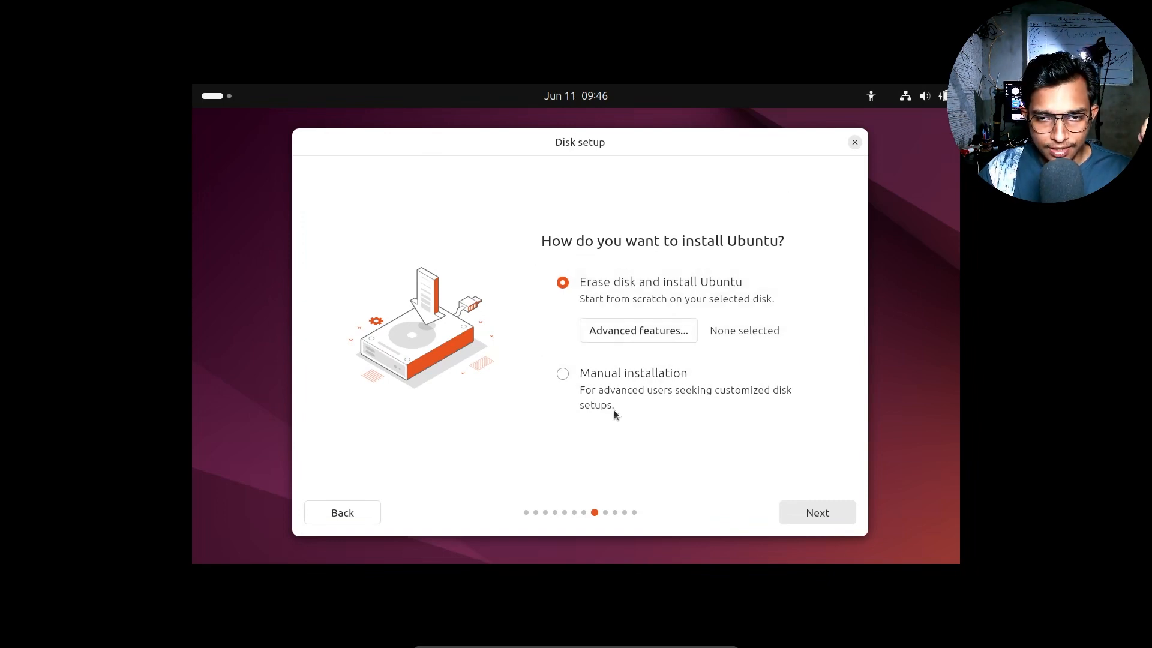
Step: Select Manual installation and start a new partition in sda's 128.85 GB free space
{"action": "left_click", "coordinate": [594, 377]}
{"action": "left_click", "coordinate": [801, 513]}
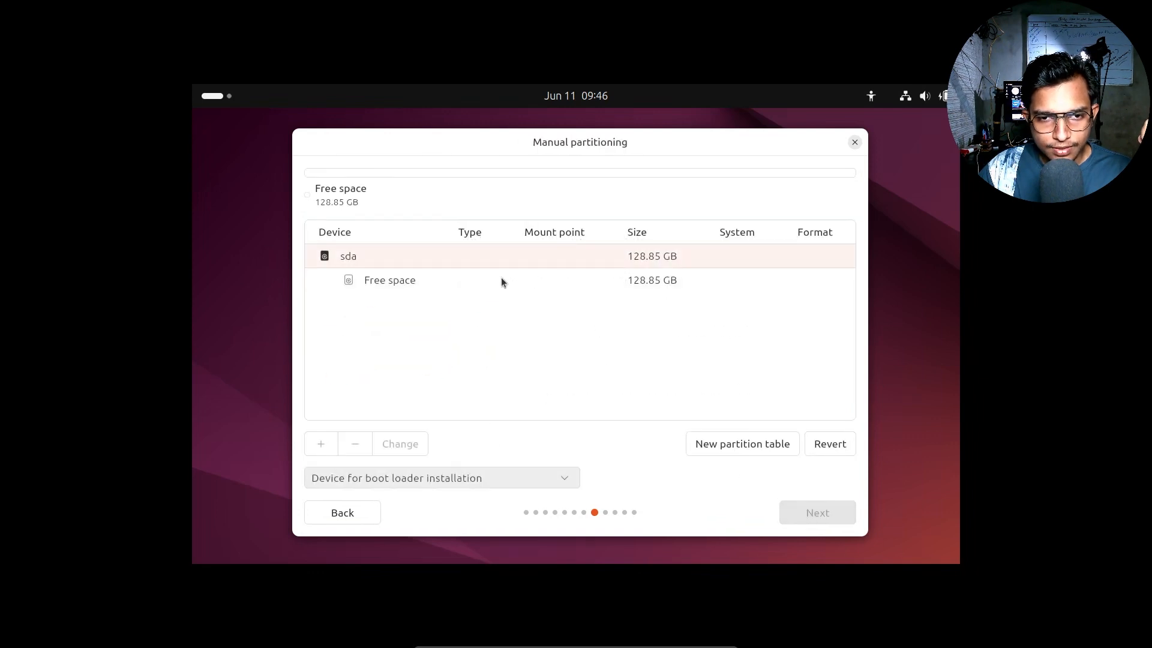
{"action": "left_click", "coordinate": [502, 278]}
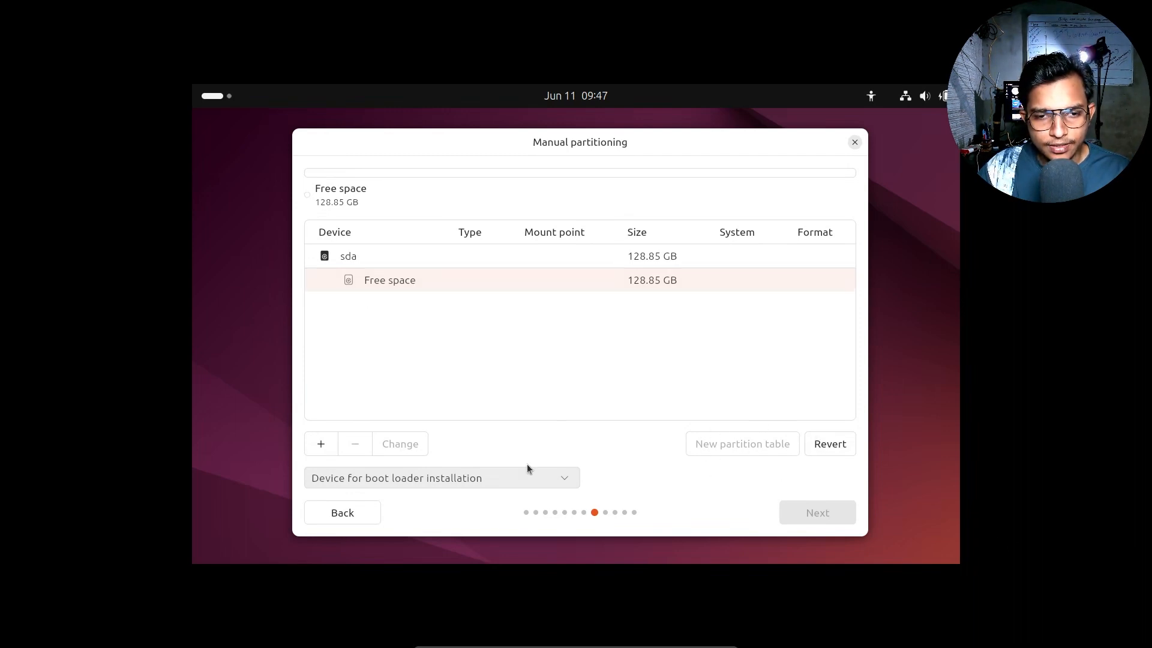
{"action": "left_click", "coordinate": [322, 445]}
Step: Dismiss the Create partition dialog, leaving a 1.05 MB sda2 partition with sda as boot loader
{"action": "mouse_move", "coordinate": [561, 247]}
{"action": "left_mouse_down"}
{"action": "mouse_move", "coordinate": [572, 254]}
{"action": "mouse_move", "coordinate": [557, 251]}
{"action": "left_mouse_up"}
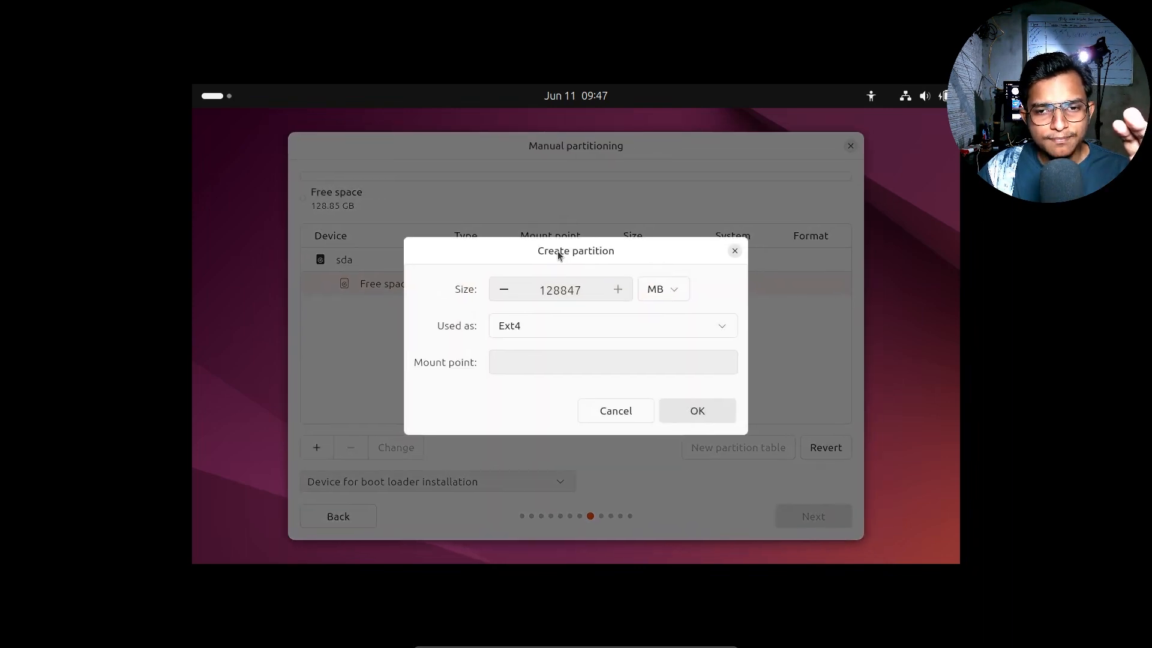
{"action": "left_click", "coordinate": [624, 329]}
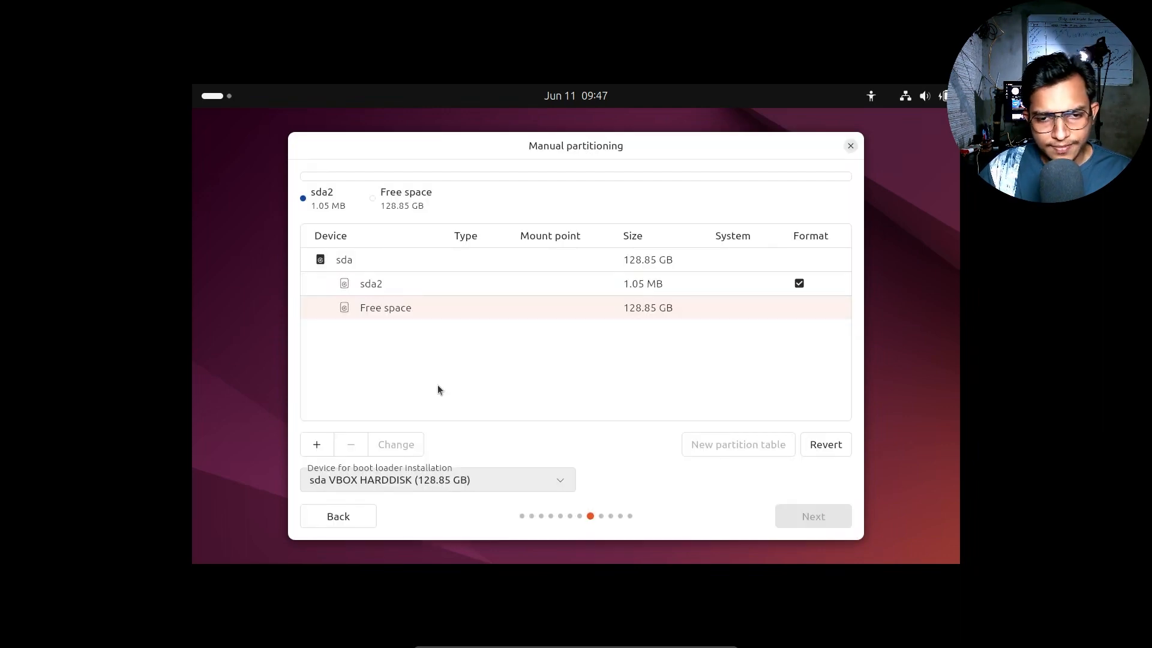
{"action": "left_click", "coordinate": [456, 311]}
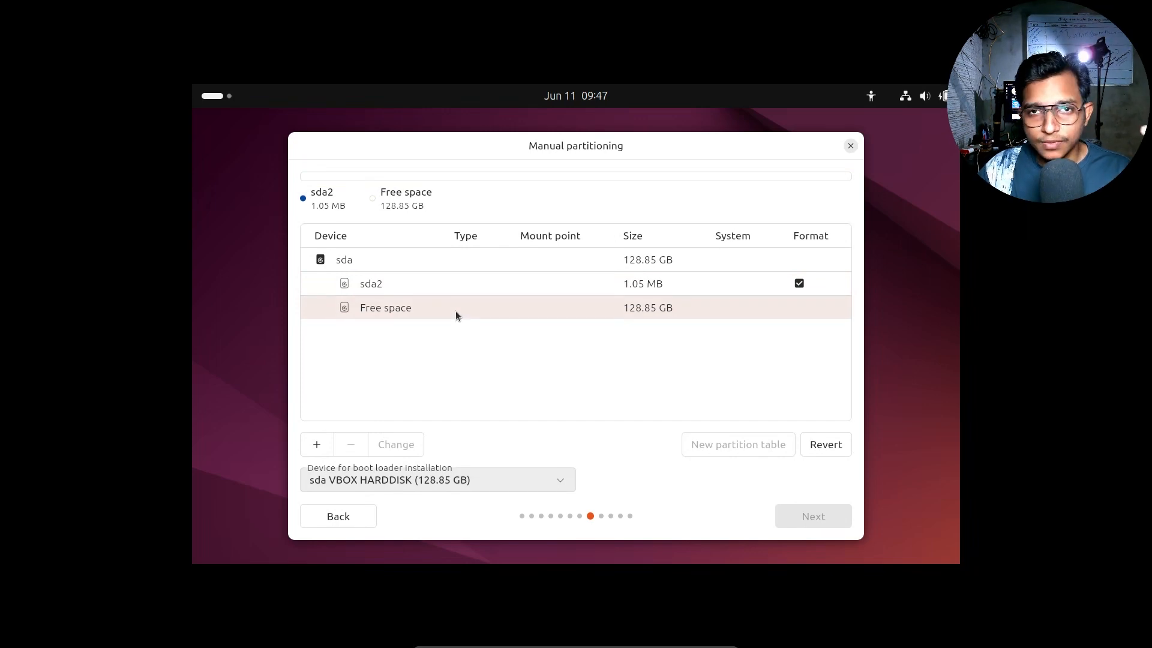
Step: Create an 8192 MB swap partition from the free space, leaving 120.65 GB free
{"action": "left_click", "coordinate": [318, 453]}
{"action": "left_click", "coordinate": [566, 336]}
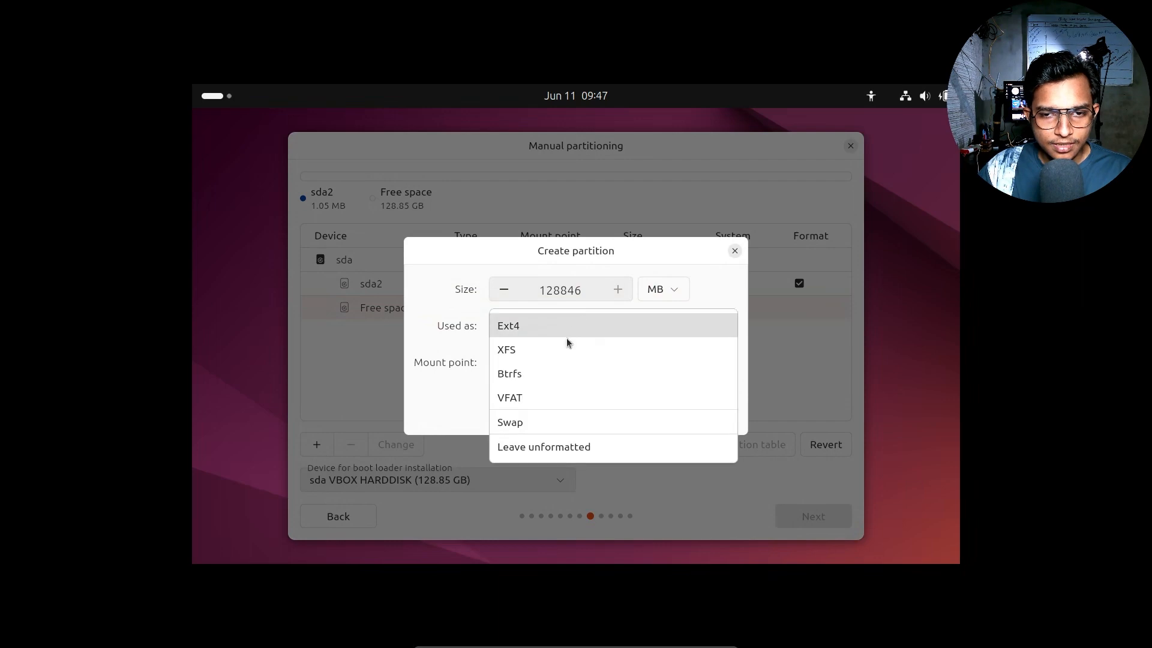
{"action": "left_click", "coordinate": [514, 424]}
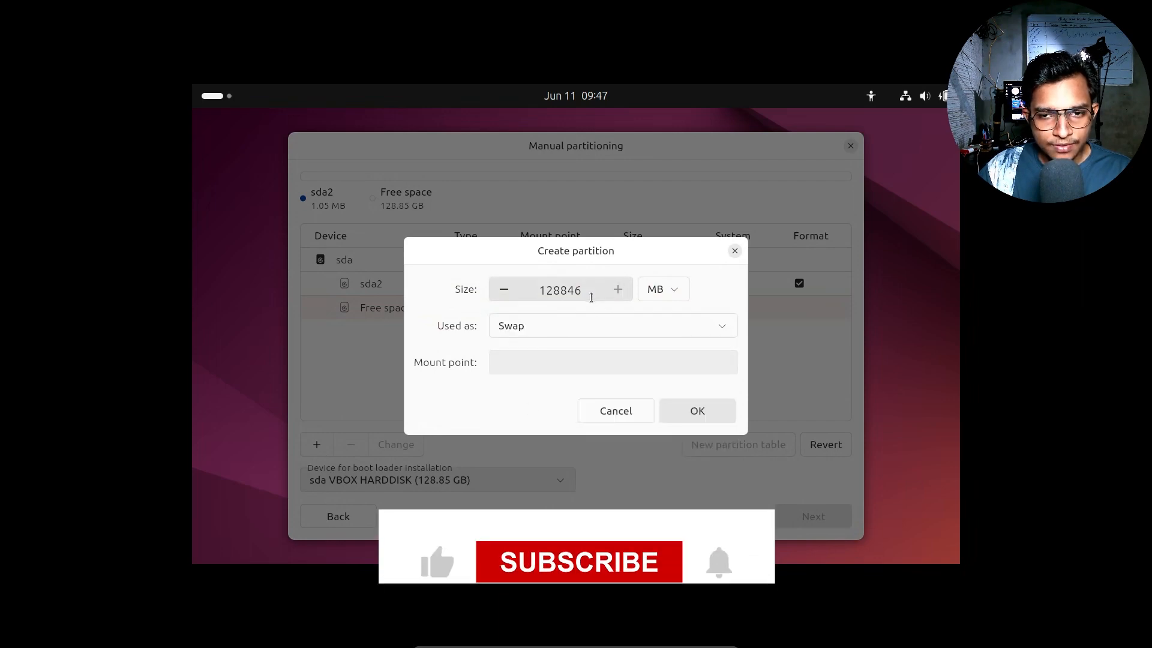
{"action": "left_click_drag", "start_coordinate": [591, 298], "coordinate": [473, 291]}
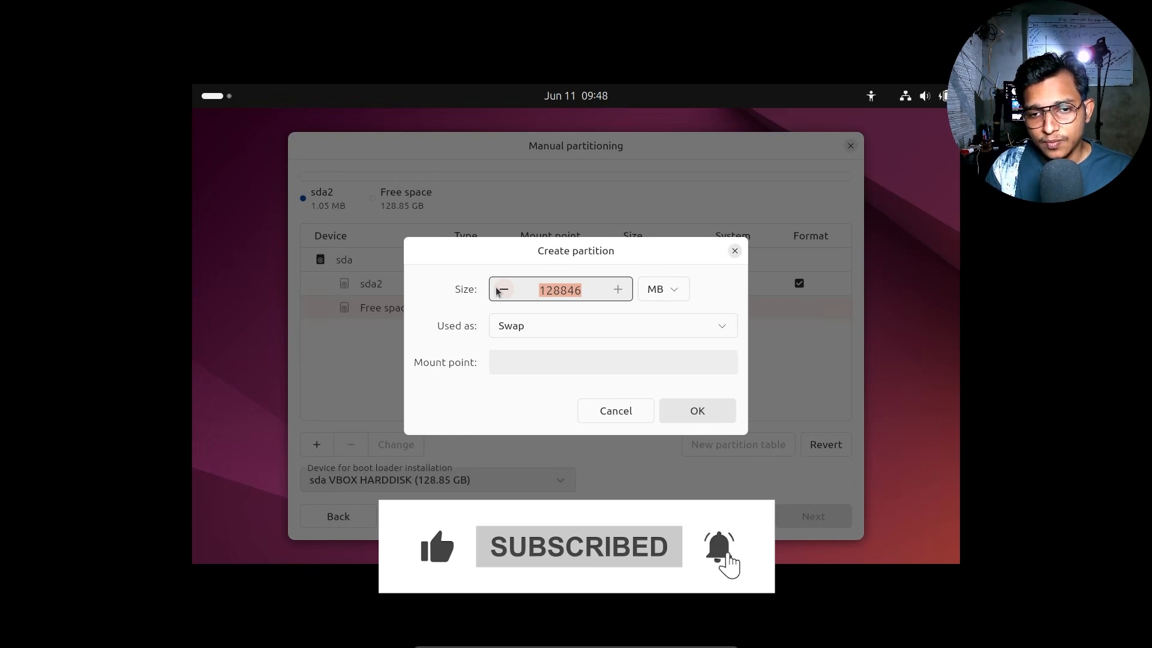
{"action": "type", "text": "819"}
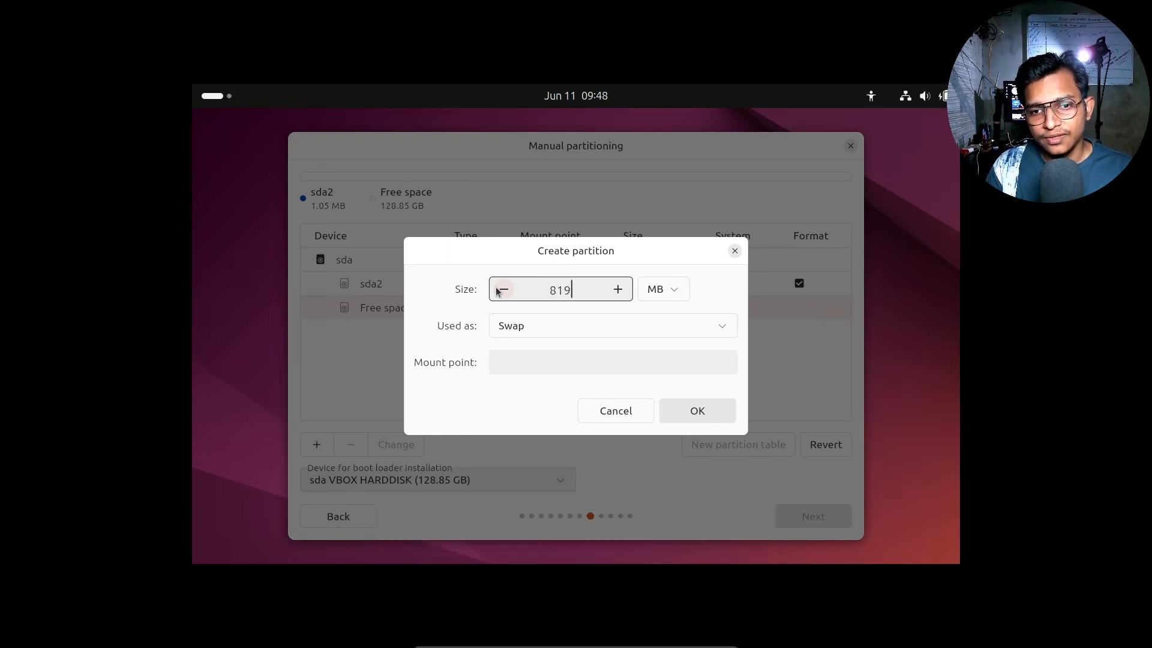
{"action": "type", "text": "2"}
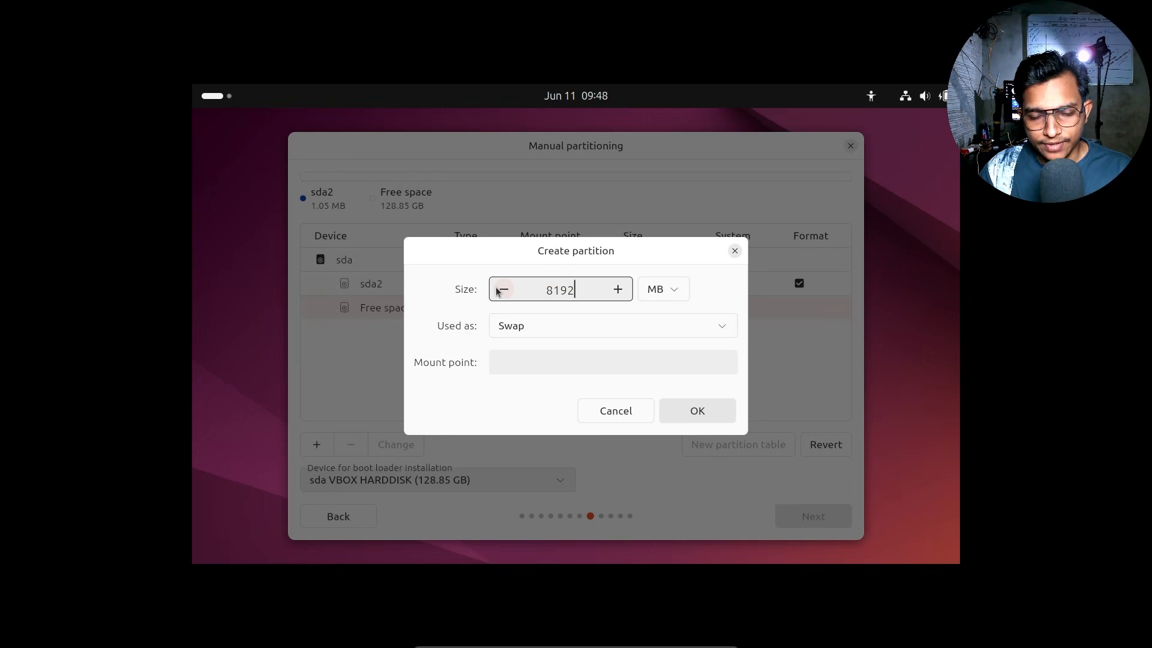
{"action": "left_click", "coordinate": [578, 324]}
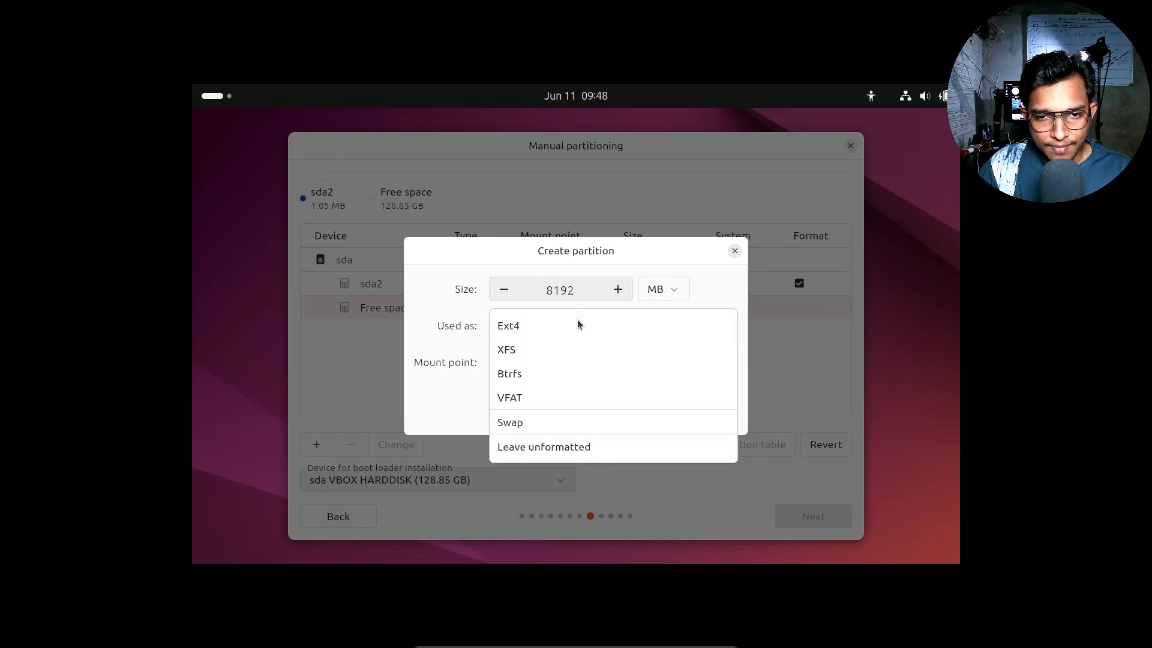
{"action": "left_click", "coordinate": [512, 419]}
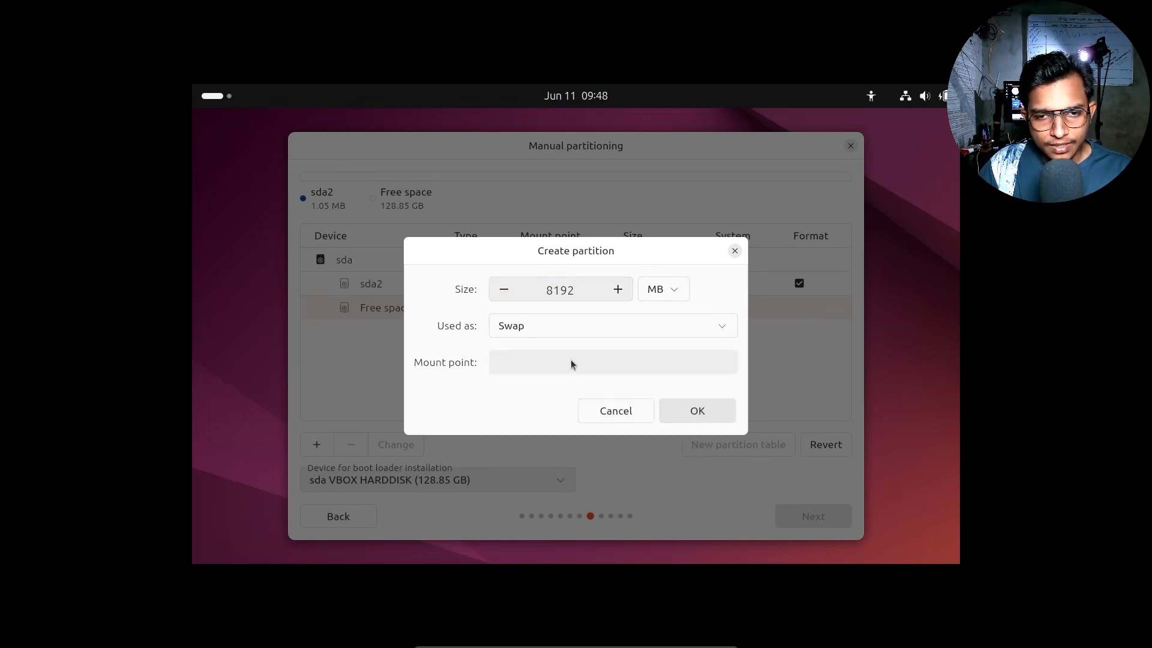
{"action": "left_click", "coordinate": [691, 410]}
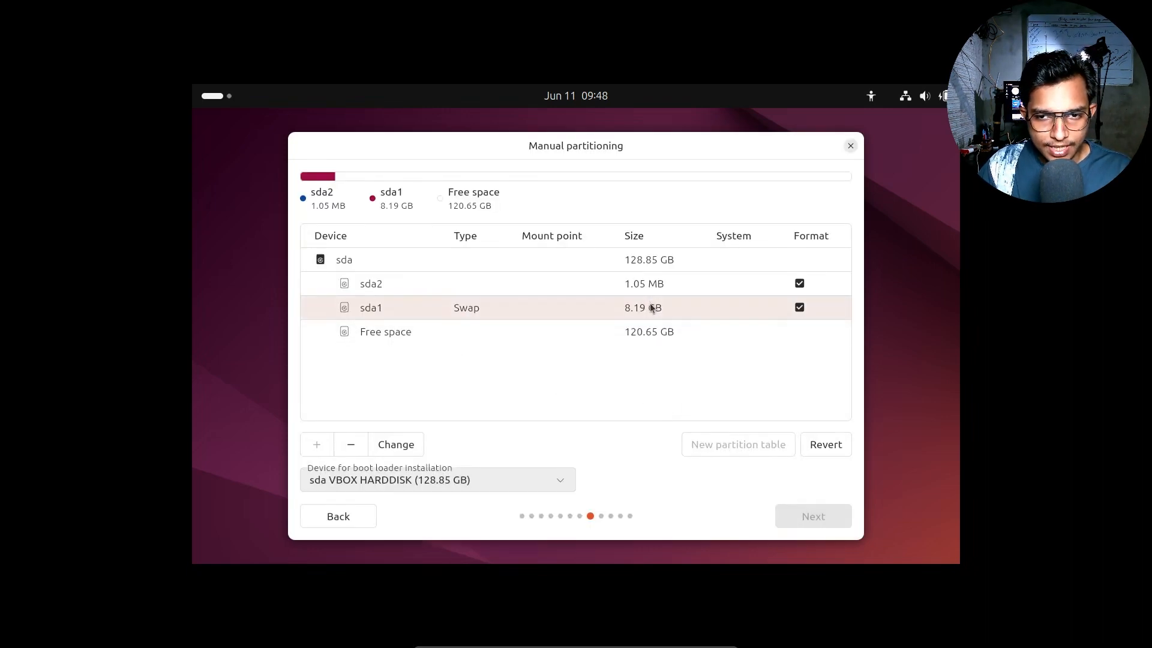
{"action": "left_click", "coordinate": [625, 337]}
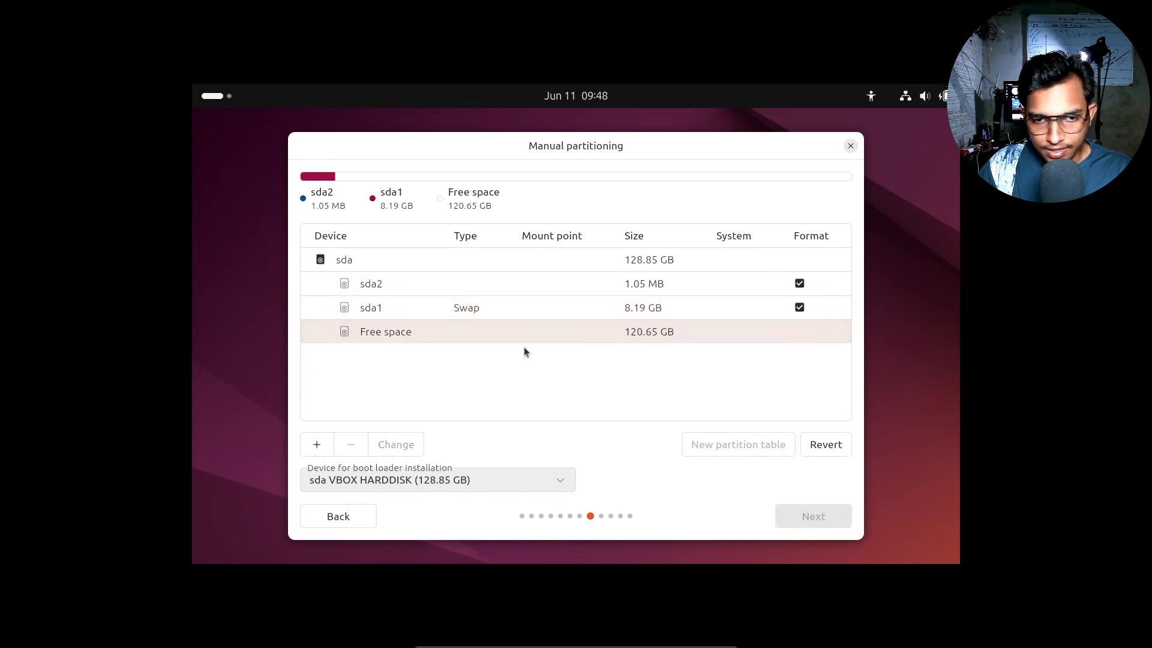
Step: Make the remaining 120.65 GB an Ext4 partition mounted at /, then continue
{"action": "left_click", "coordinate": [313, 447]}
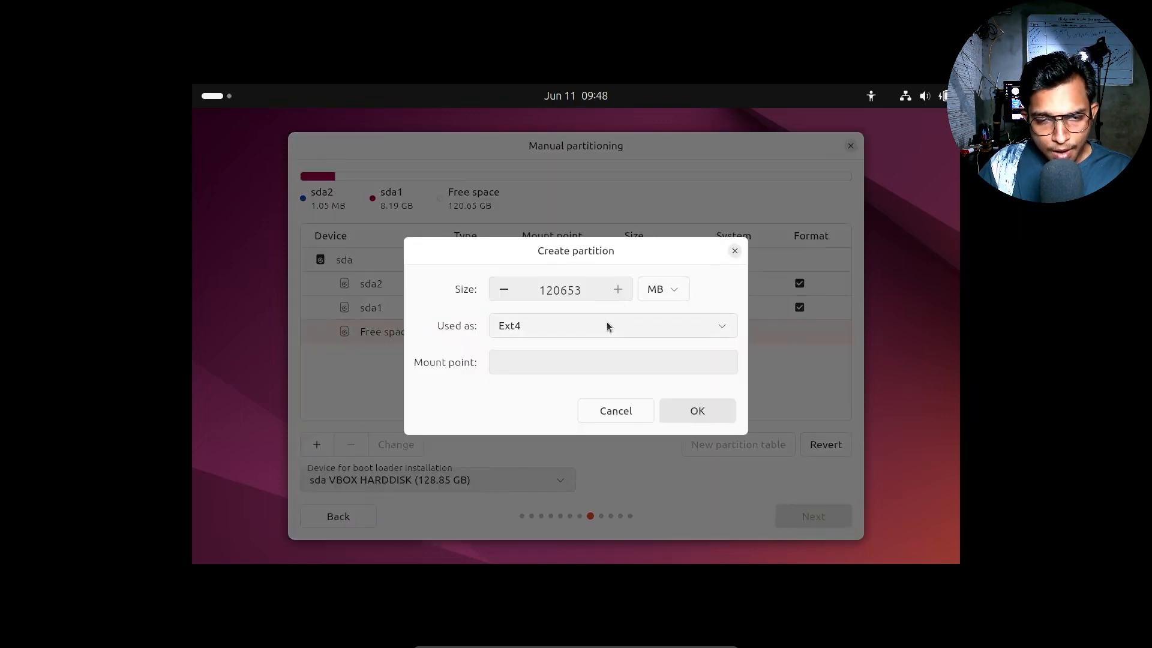
{"action": "left_click", "coordinate": [607, 324]}
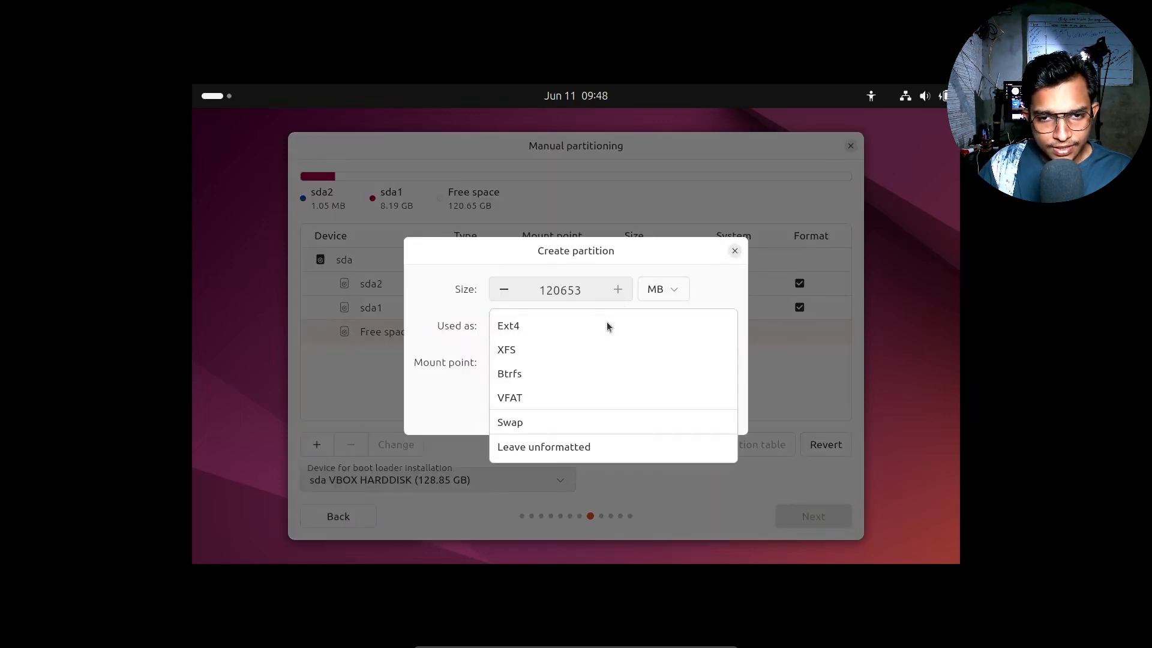
{"action": "left_click", "coordinate": [530, 324]}
{"action": "left_click", "coordinate": [555, 365]}
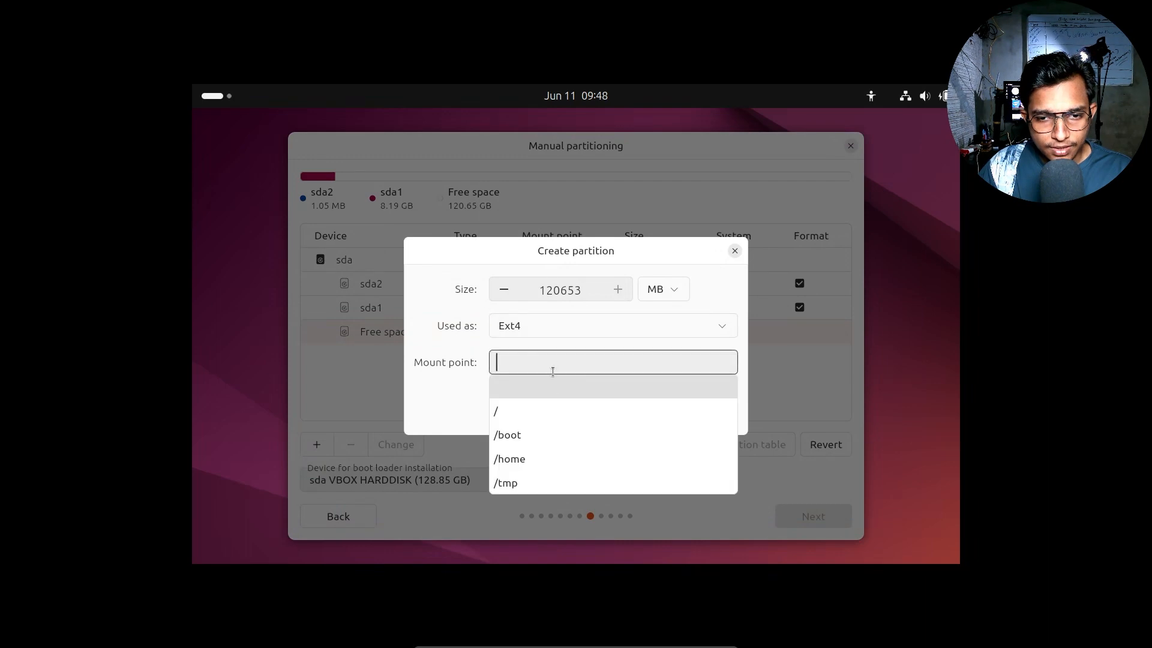
{"action": "left_click", "coordinate": [538, 420]}
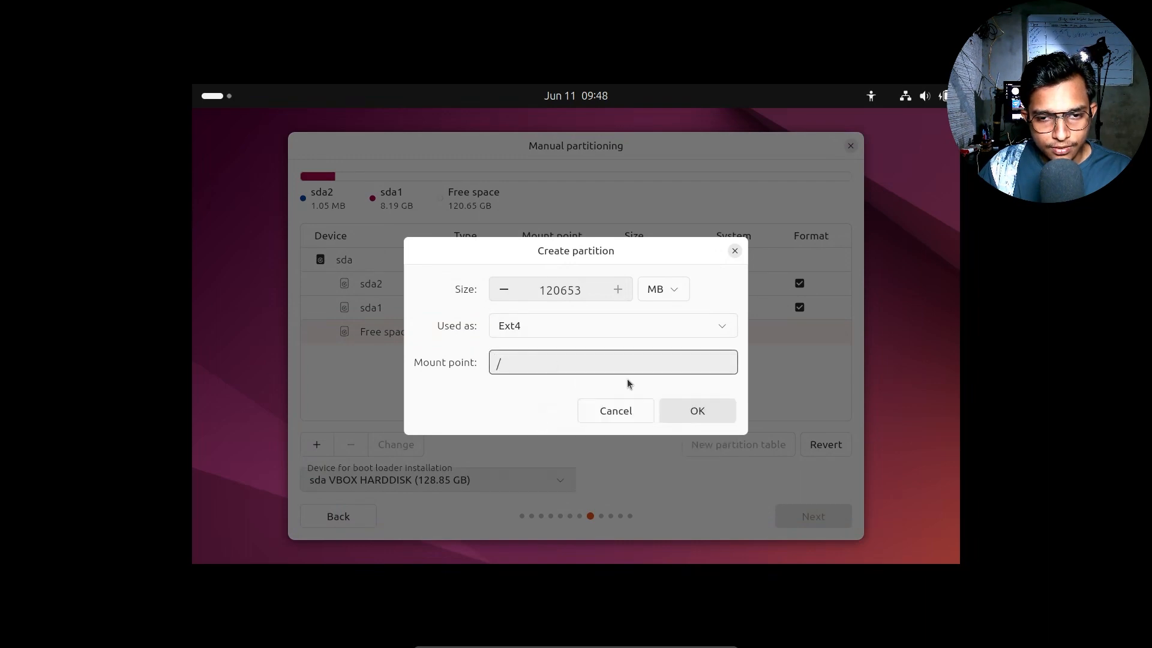
{"action": "left_click", "coordinate": [699, 417]}
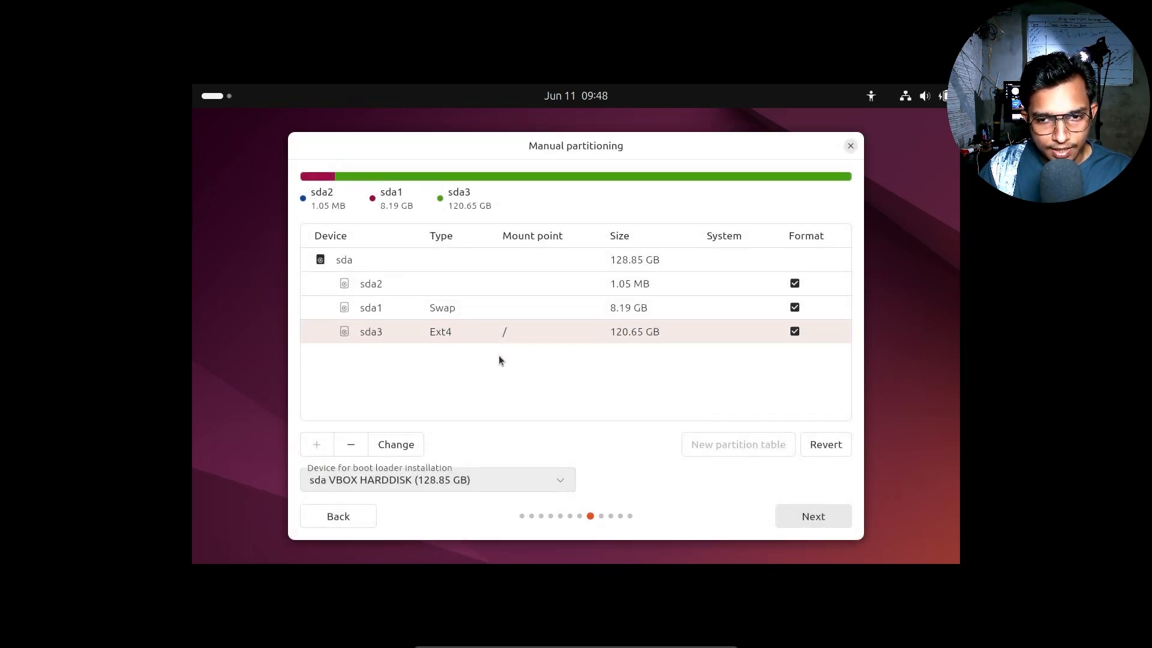
{"action": "left_click", "coordinate": [809, 517]}
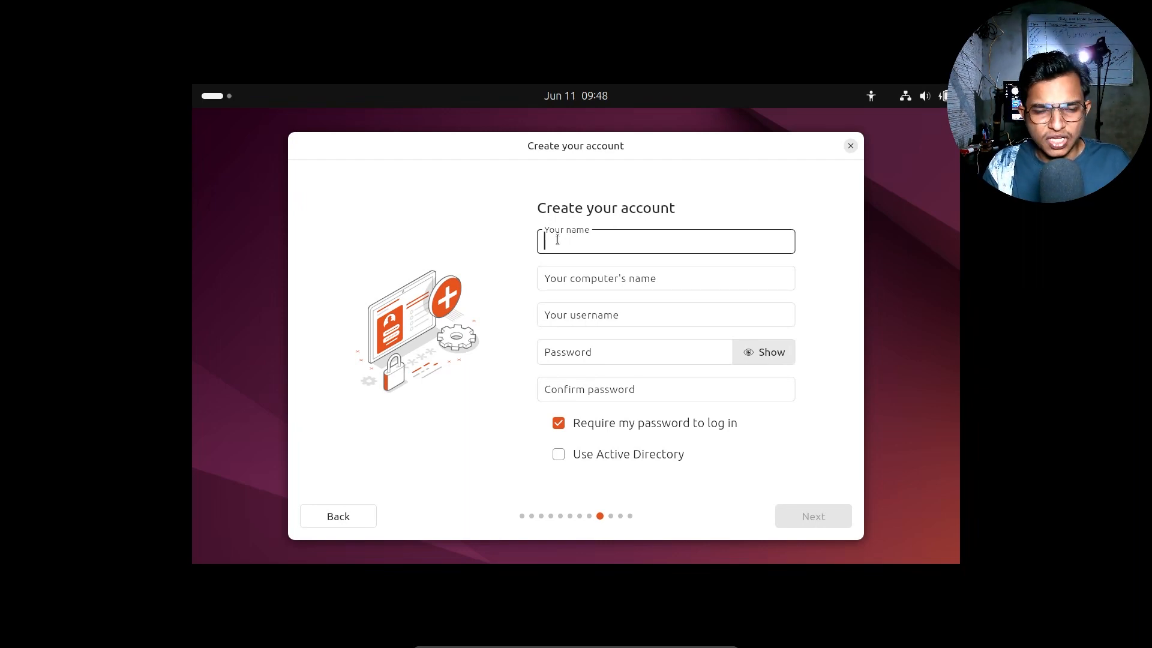
Step: Enter your name and set the computer name to your name followed by '-ubuntu'
{"action": "type", "text": "Prince"}
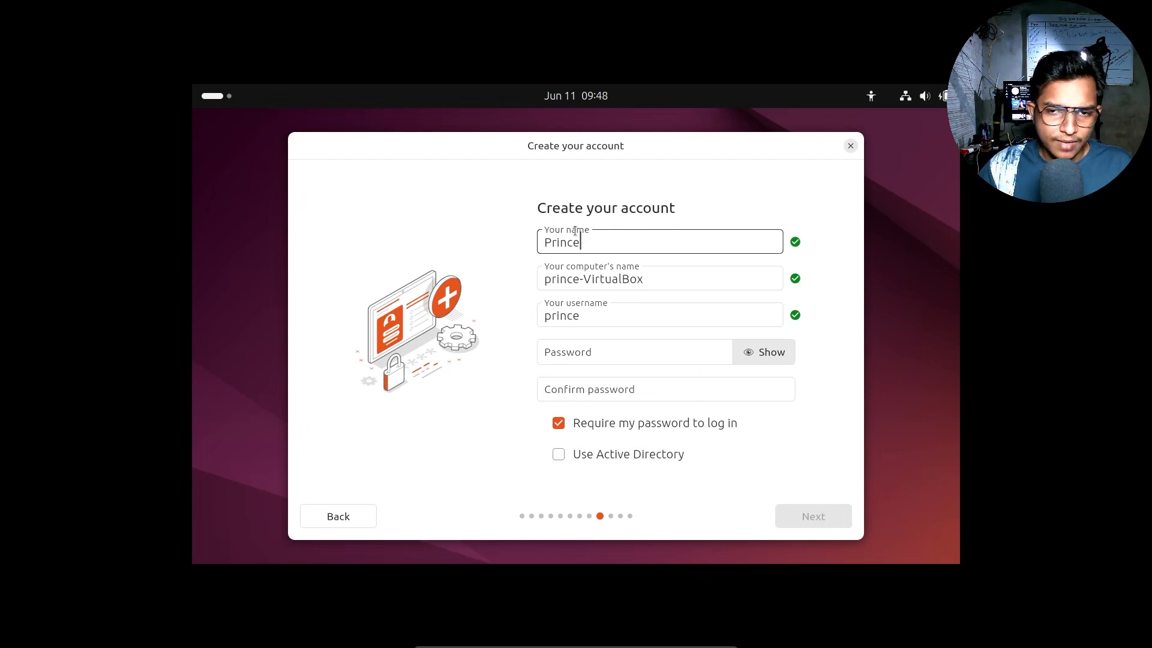
{"action": "left_click", "coordinate": [667, 286]}
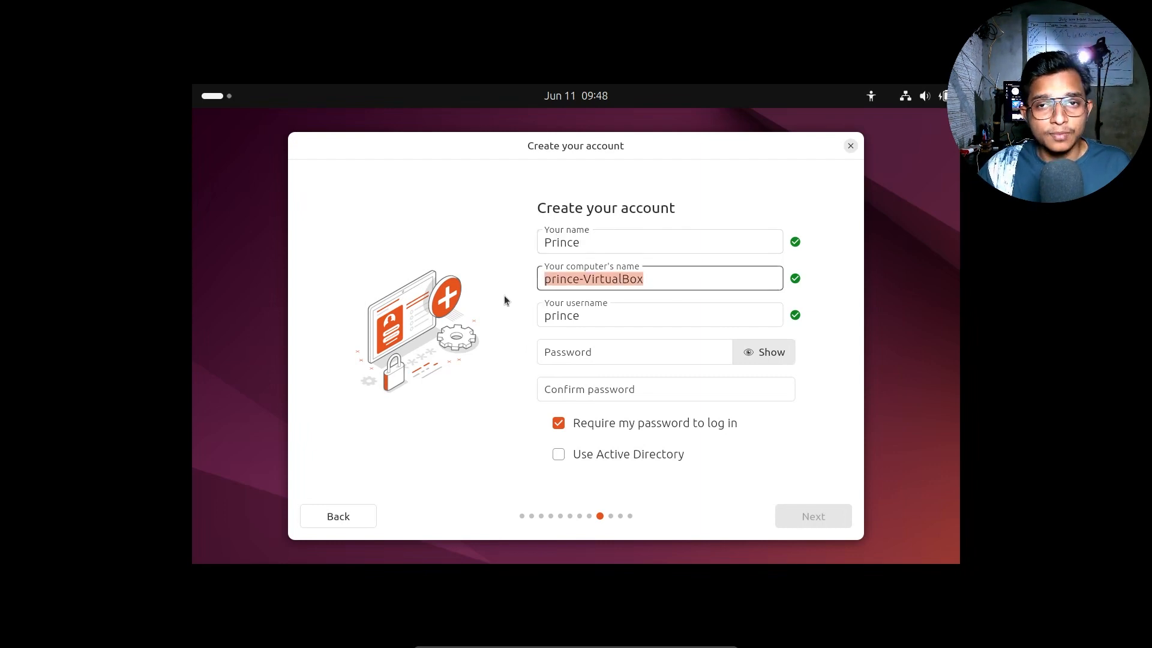
{"action": "key", "text": "BackSpace"}
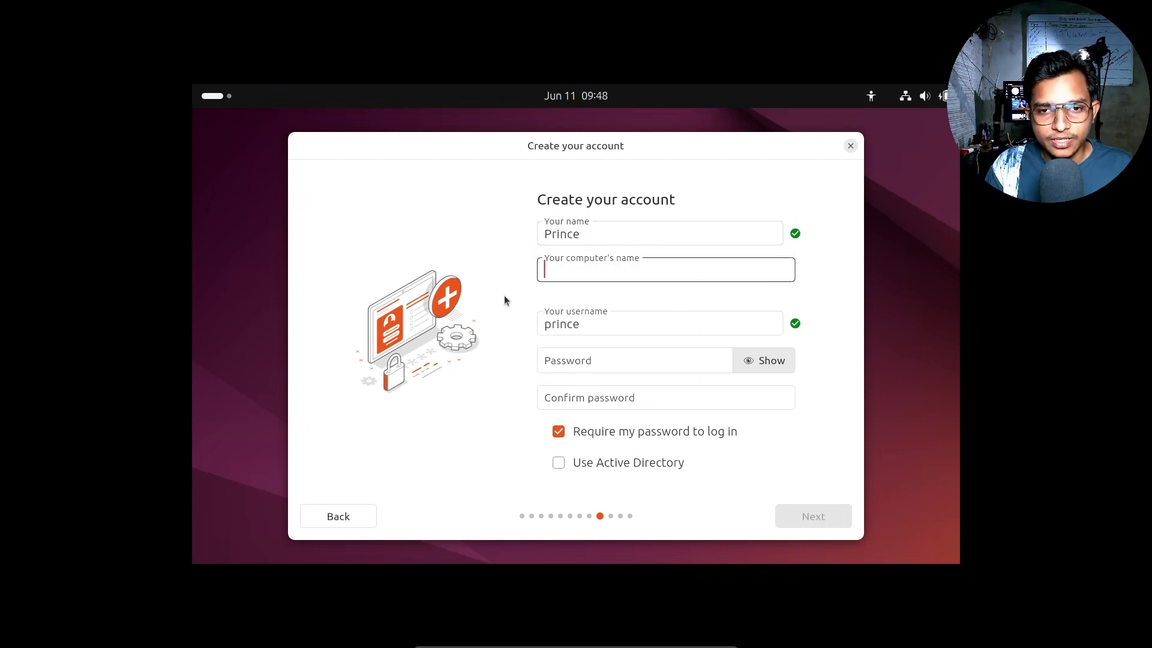
{"action": "type", "text": "prince-ubuntu"}
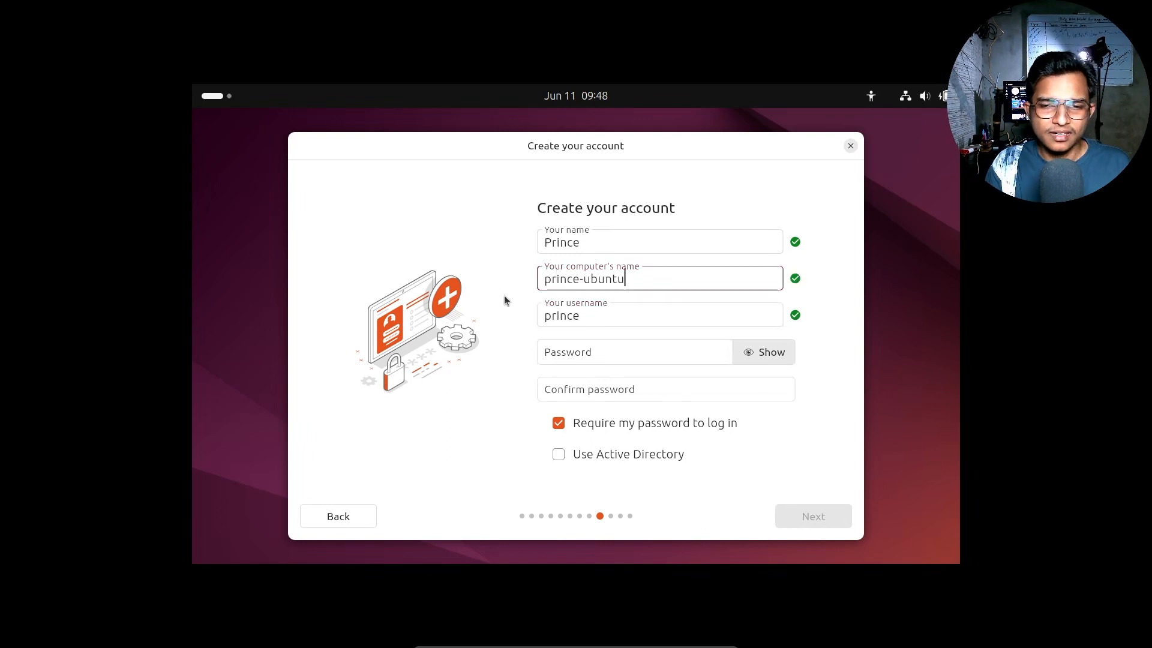
{"action": "key", "text": "Tab"}
Step: Enter and confirm the account password, then continue to the timezone page
{"action": "left_click", "coordinate": [604, 359]}
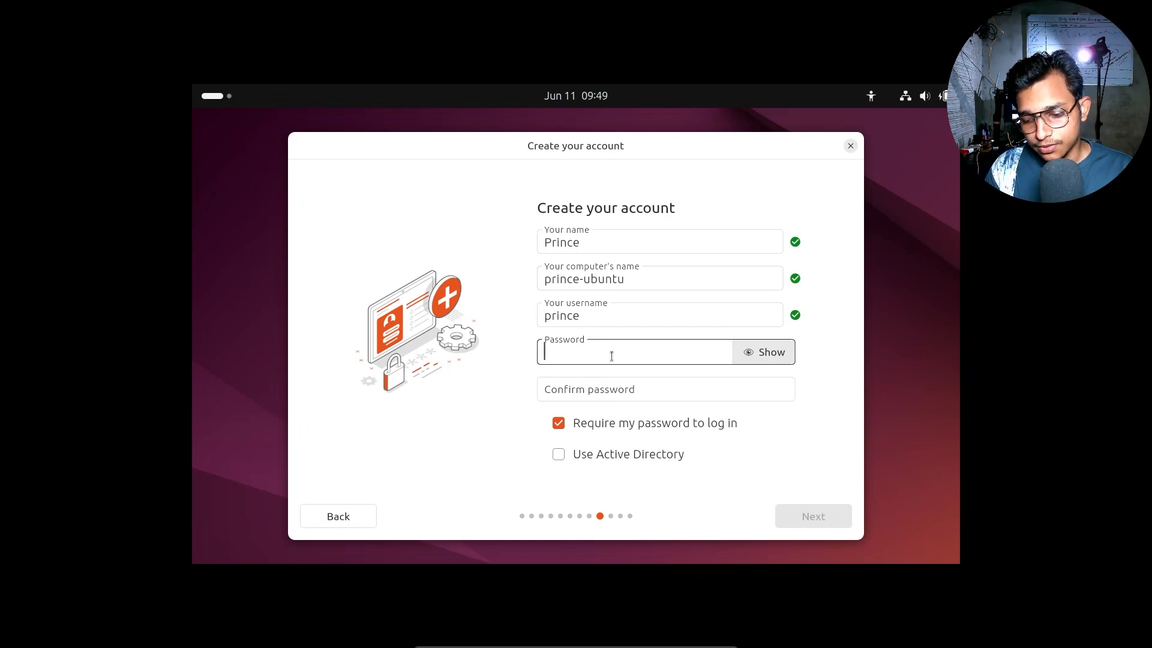
{"action": "type", "text": "12345"}
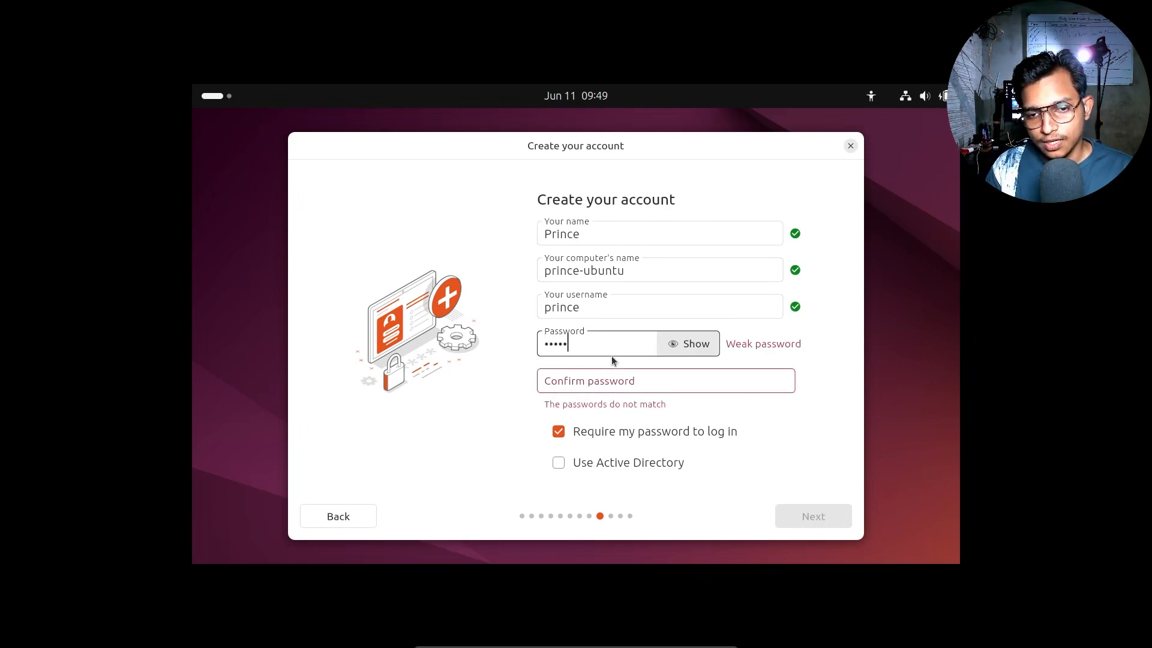
{"action": "key", "text": "BackSpace"}
{"action": "key", "text": "BackSpace"}
{"action": "key", "text": "BackSpace"}
{"action": "key", "text": "BackSpace"}
{"action": "key", "text": "BackSpace"}
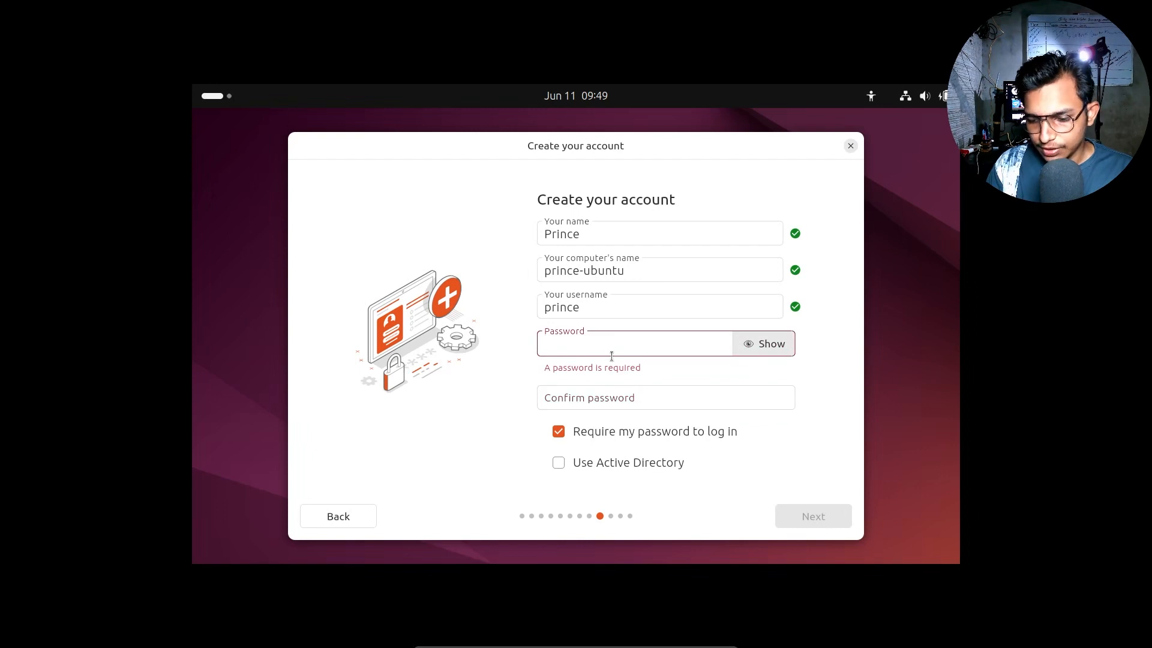
{"action": "type", "text": "1234"}
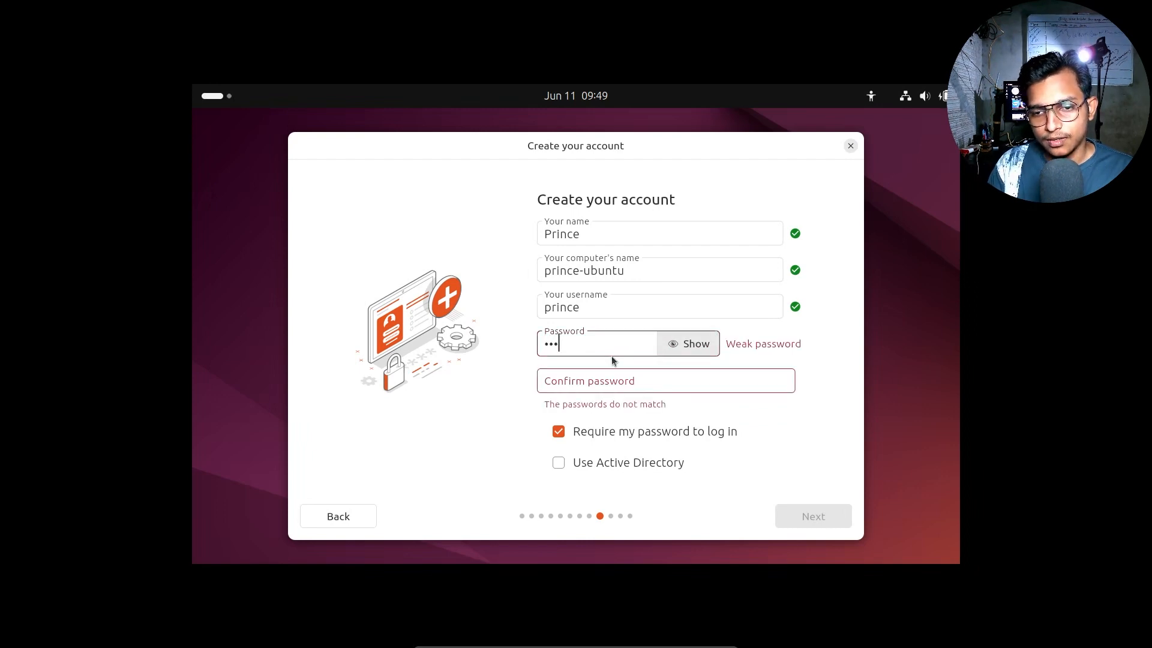
{"action": "left_click", "coordinate": [674, 373]}
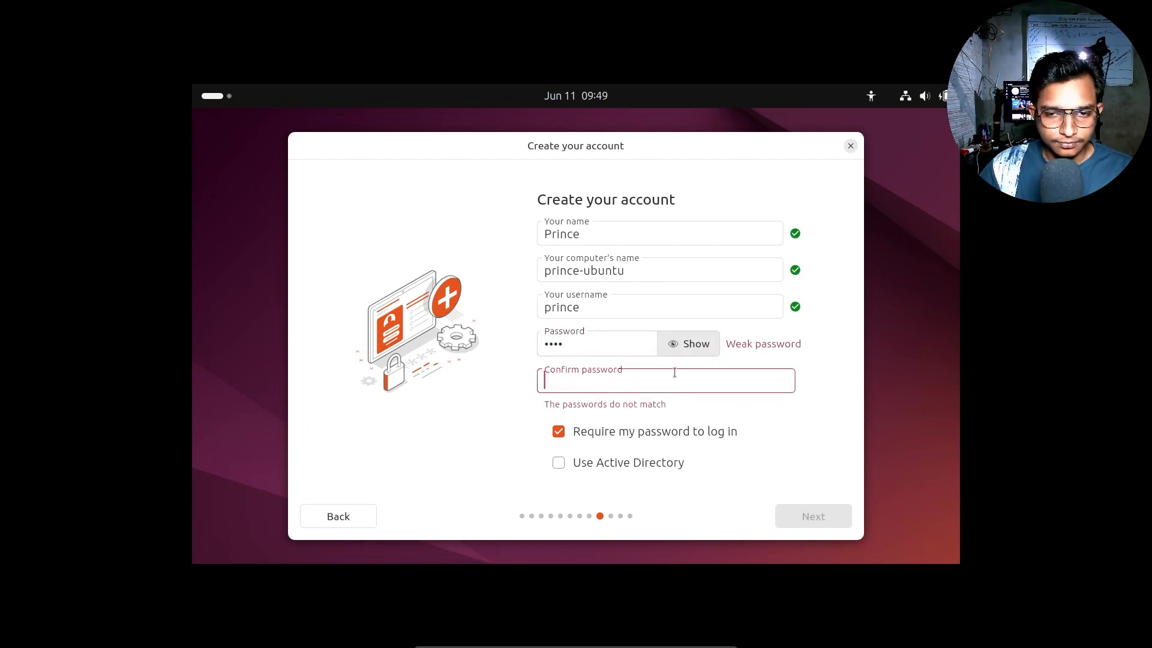
{"action": "type", "text": "1234"}
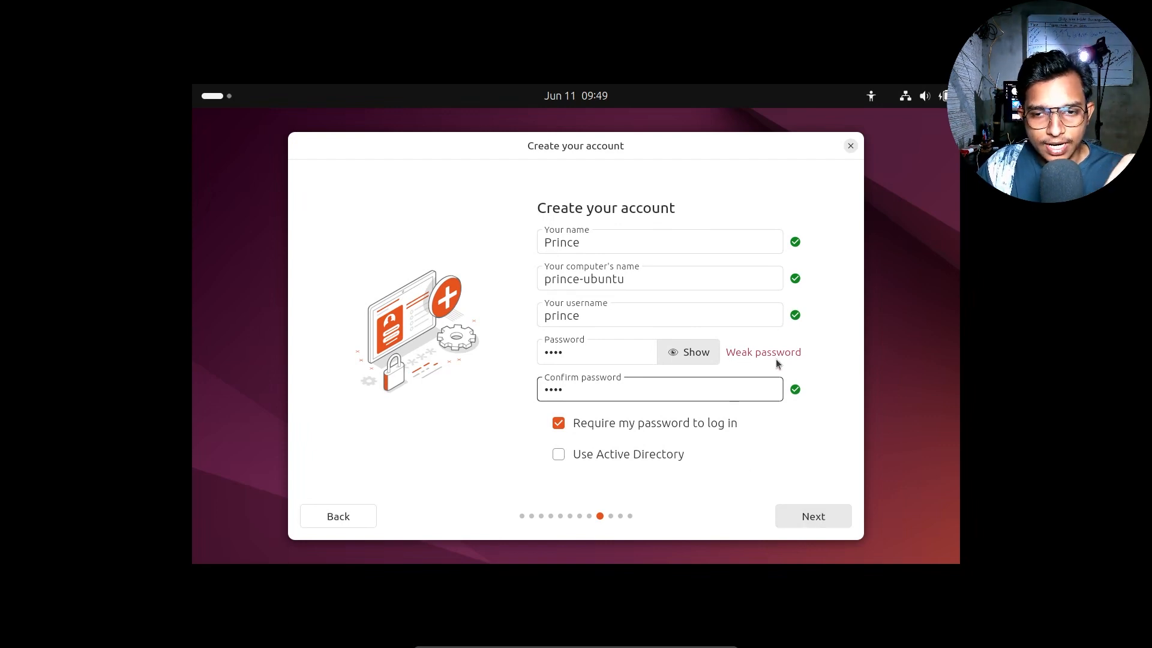
{"action": "left_click", "coordinate": [824, 522]}
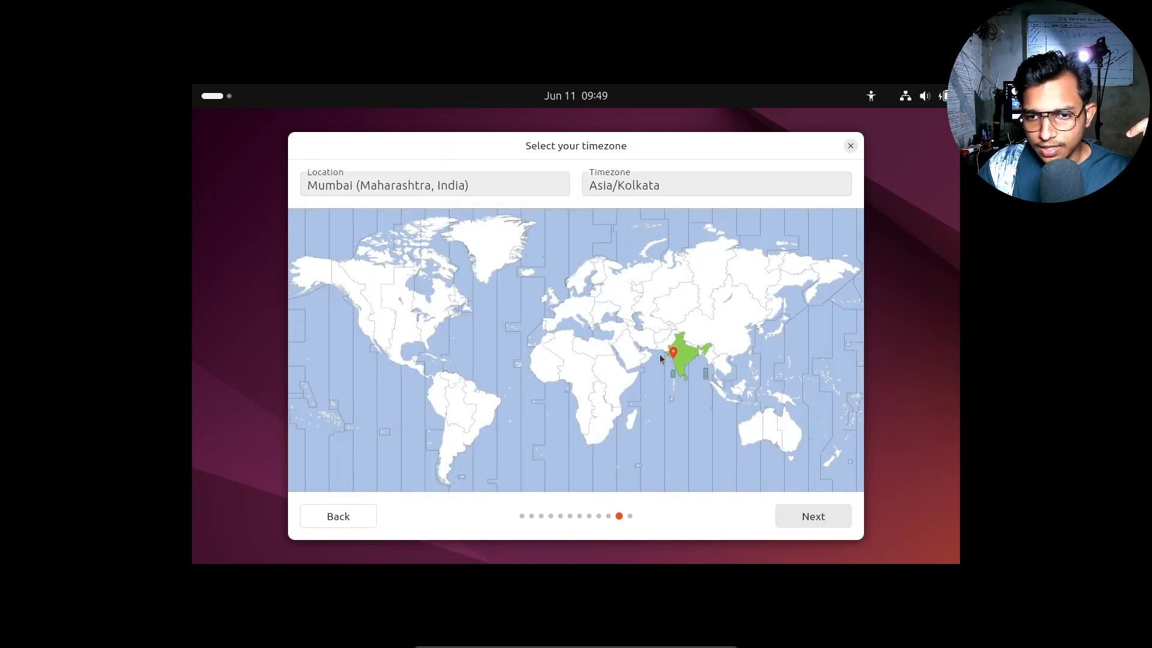
Step: Pin a location in western India on the map, landing on the Asia/Kolkata timezone
{"action": "left_click", "coordinate": [682, 357]}
{"action": "left_click", "coordinate": [683, 357]}
{"action": "left_click", "coordinate": [683, 360]}
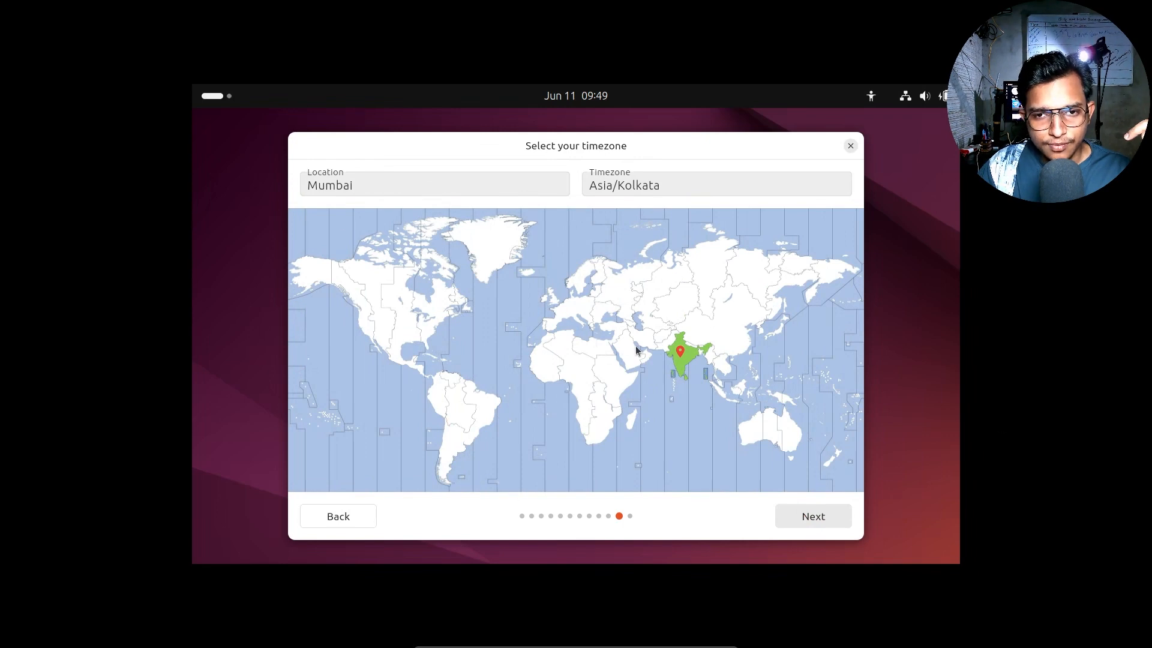
{"action": "left_click", "coordinate": [684, 360]}
{"action": "left_click", "coordinate": [684, 359]}
{"action": "left_click", "coordinate": [674, 180]}
{"action": "left_click_drag", "start_coordinate": [674, 180], "coordinate": [430, 195]}
Step: Choose Mumbai (Maharashtra, India) from the location suggestions and continue to the install summary
{"action": "left_click", "coordinate": [426, 189]}
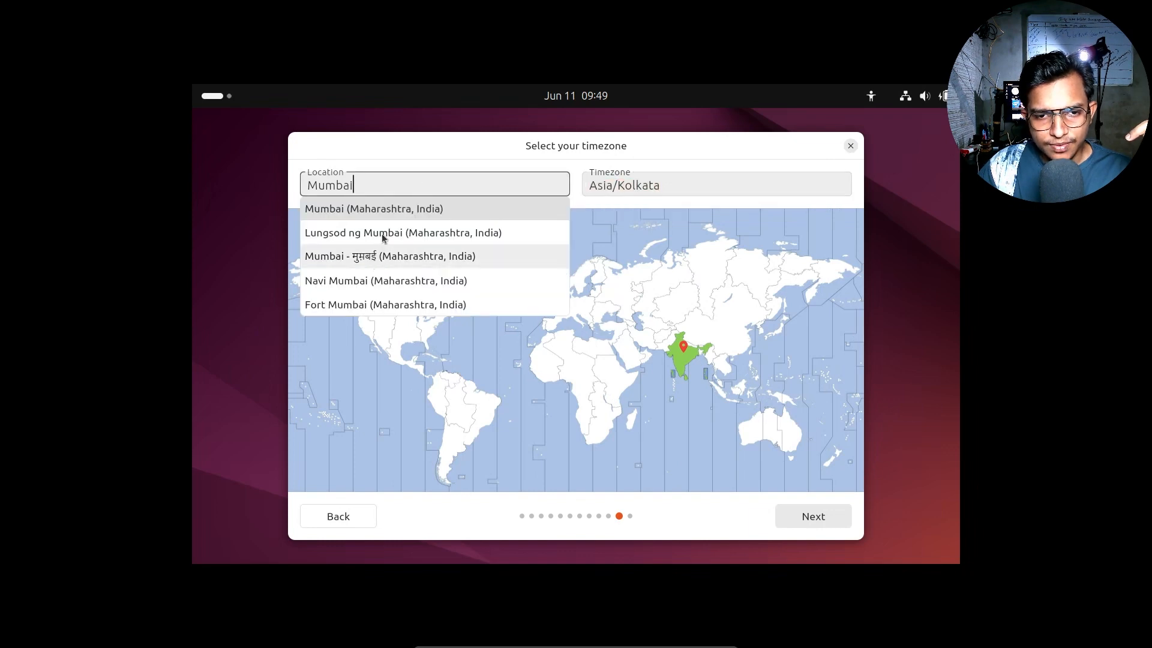
{"action": "scroll", "coordinate": [382, 233], "scroll_direction": "down", "scroll_amount": 1}
{"action": "scroll", "coordinate": [384, 243], "scroll_direction": "up", "scroll_amount": 1}
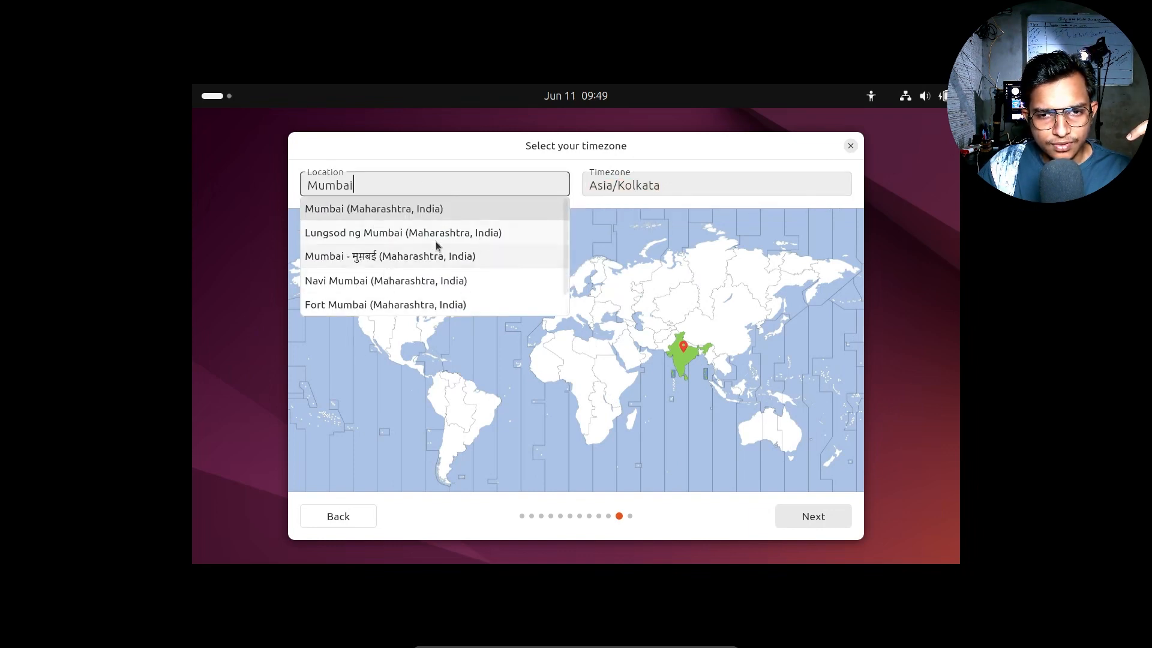
{"action": "scroll", "coordinate": [561, 252], "scroll_direction": "down", "scroll_amount": 1}
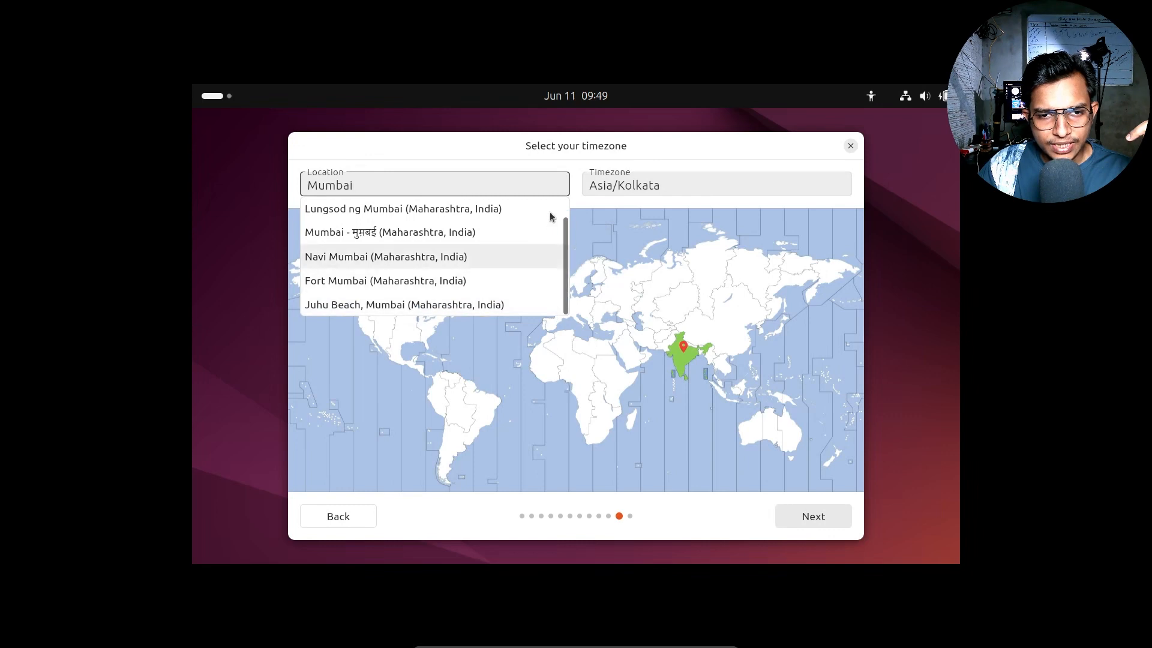
{"action": "scroll", "coordinate": [549, 211], "scroll_direction": "up", "scroll_amount": 1}
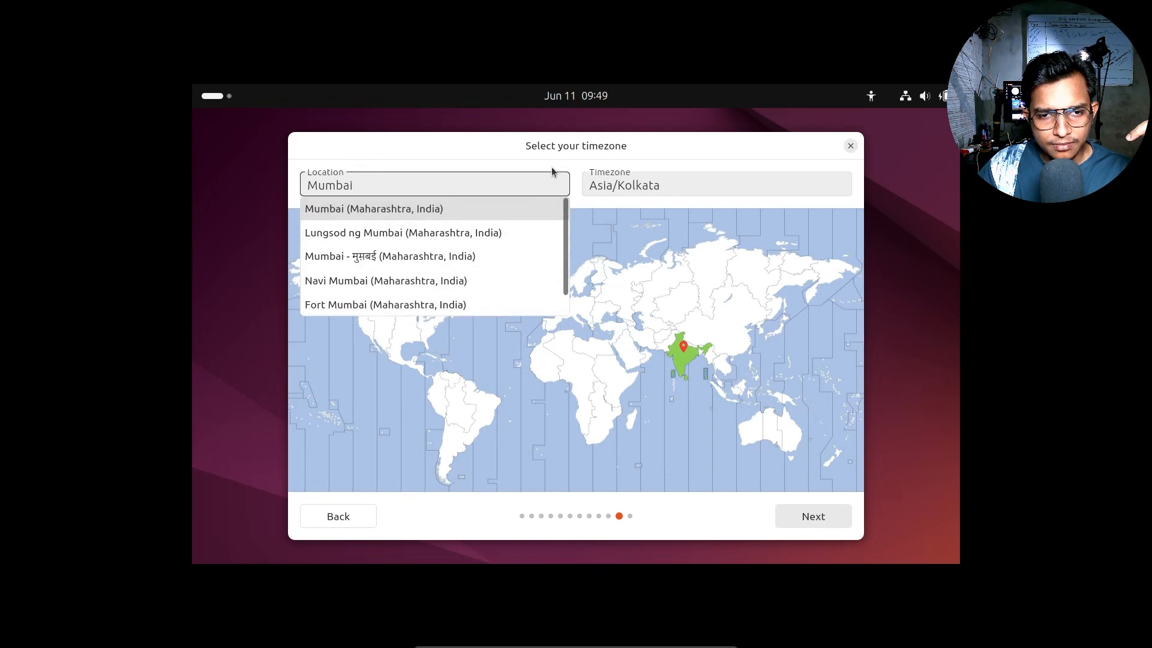
{"action": "left_click", "coordinate": [671, 356]}
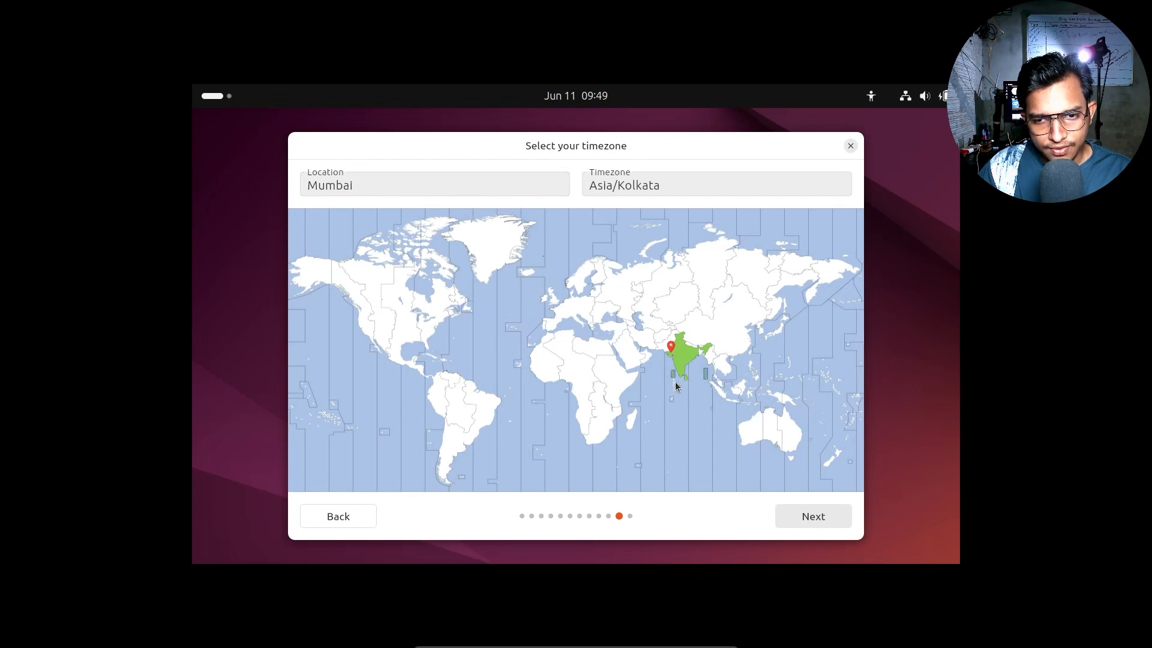
{"action": "left_click", "coordinate": [424, 185]}
{"action": "scroll", "coordinate": [429, 234], "scroll_direction": "down", "scroll_amount": 1}
{"action": "scroll", "coordinate": [426, 211], "scroll_direction": "up", "scroll_amount": 1}
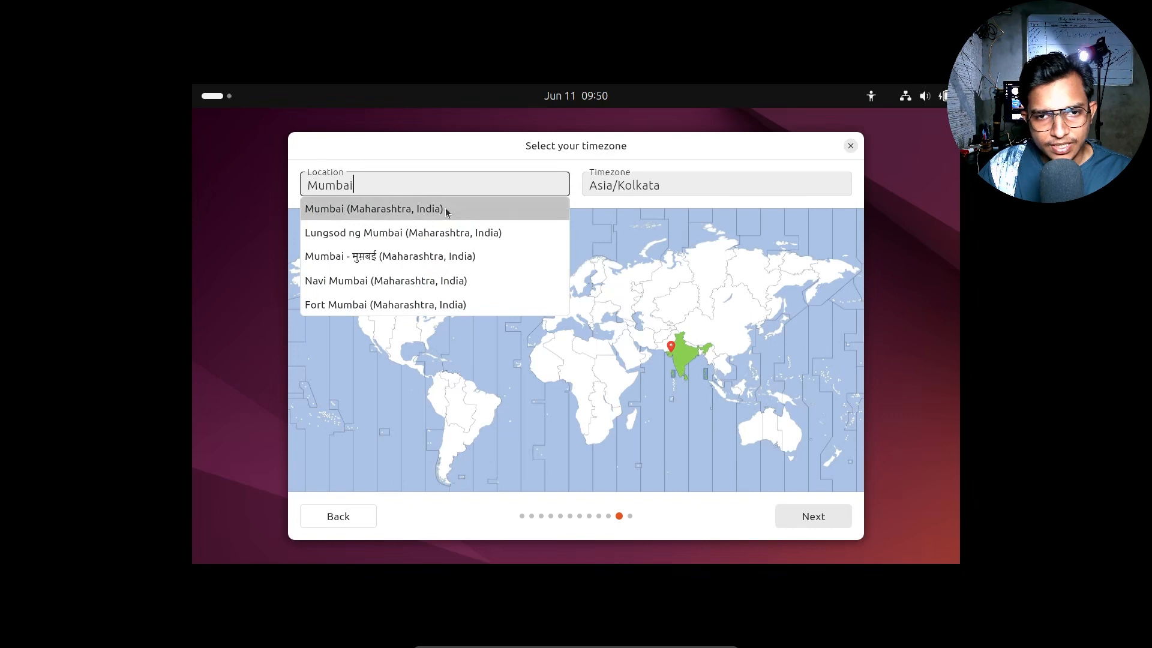
{"action": "left_click", "coordinate": [444, 208]}
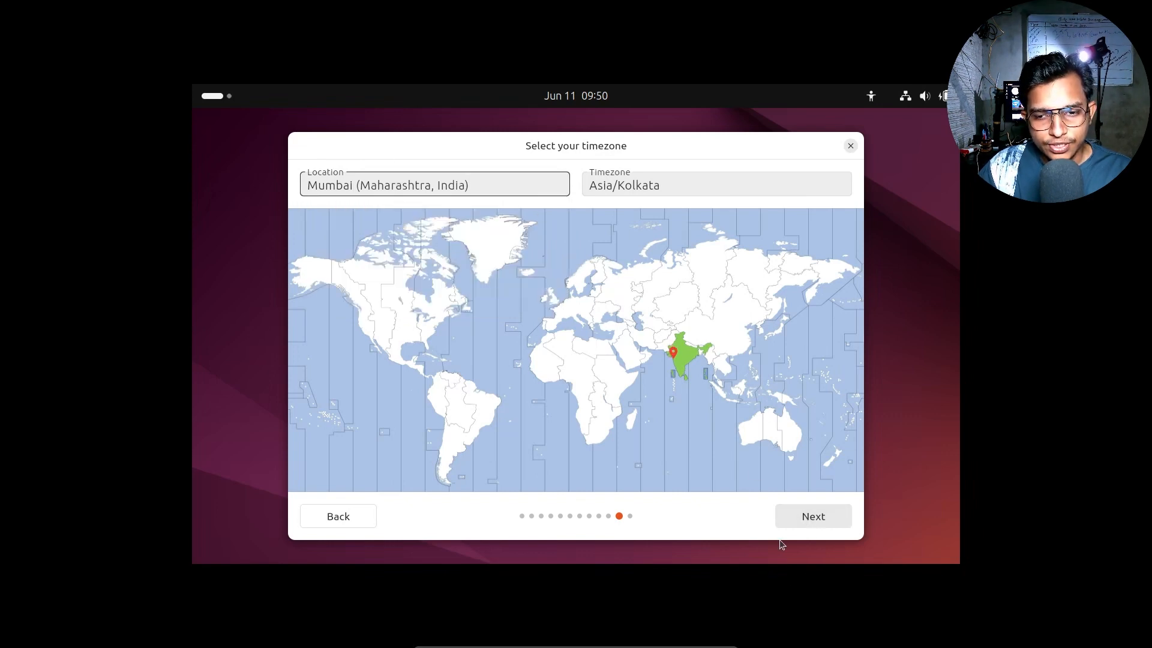
{"action": "left_click", "coordinate": [817, 505]}
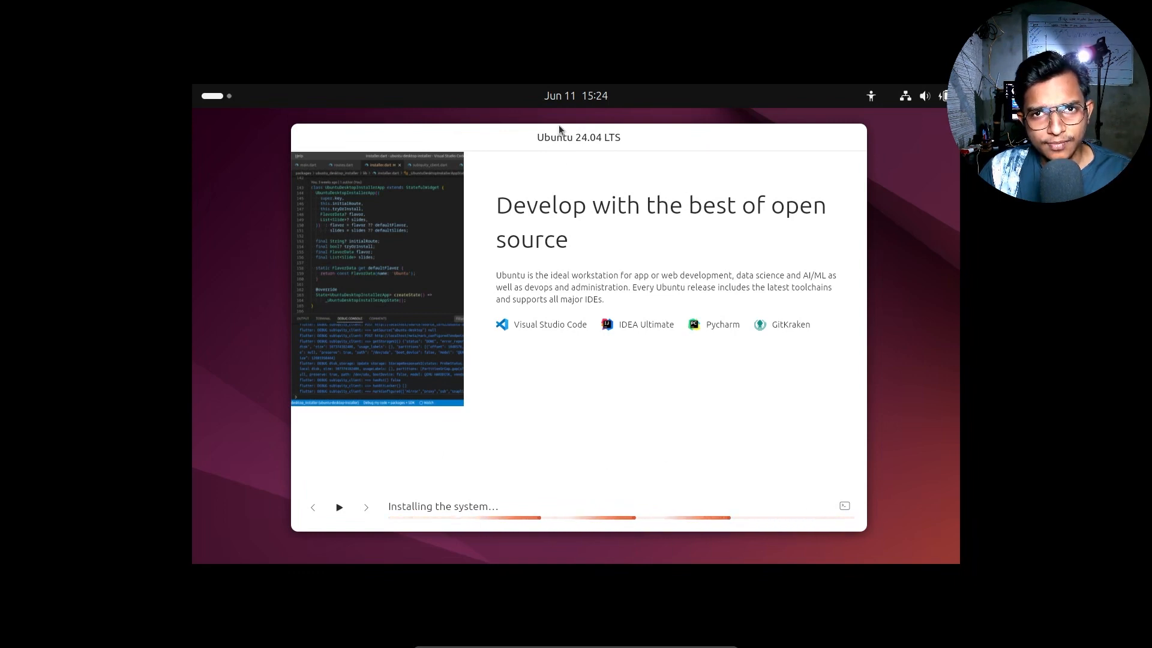
Step: Nudge the installer window slightly while Ubuntu 24.04 LTS installs and its slideshow runs
{"action": "mouse_move", "coordinate": [610, 137]}
{"action": "left_mouse_down"}
{"action": "mouse_move", "coordinate": [625, 142]}
{"action": "mouse_move", "coordinate": [615, 144]}
{"action": "left_mouse_up"}
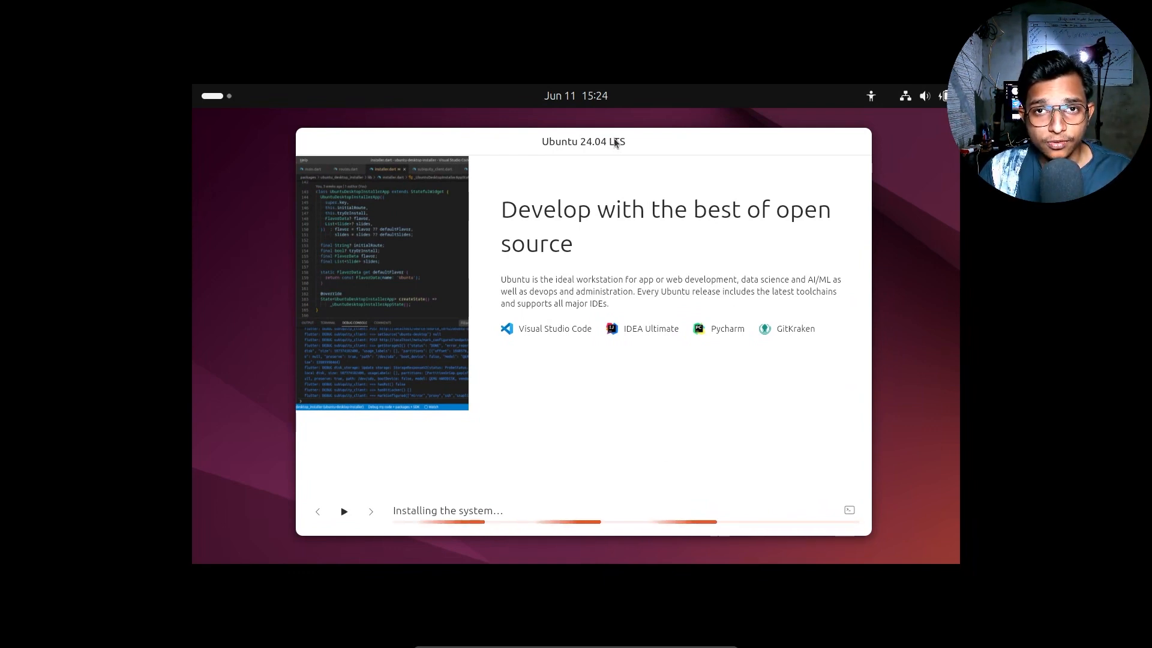
{"action": "left_click_drag", "start_coordinate": [565, 143], "coordinate": [562, 142]}
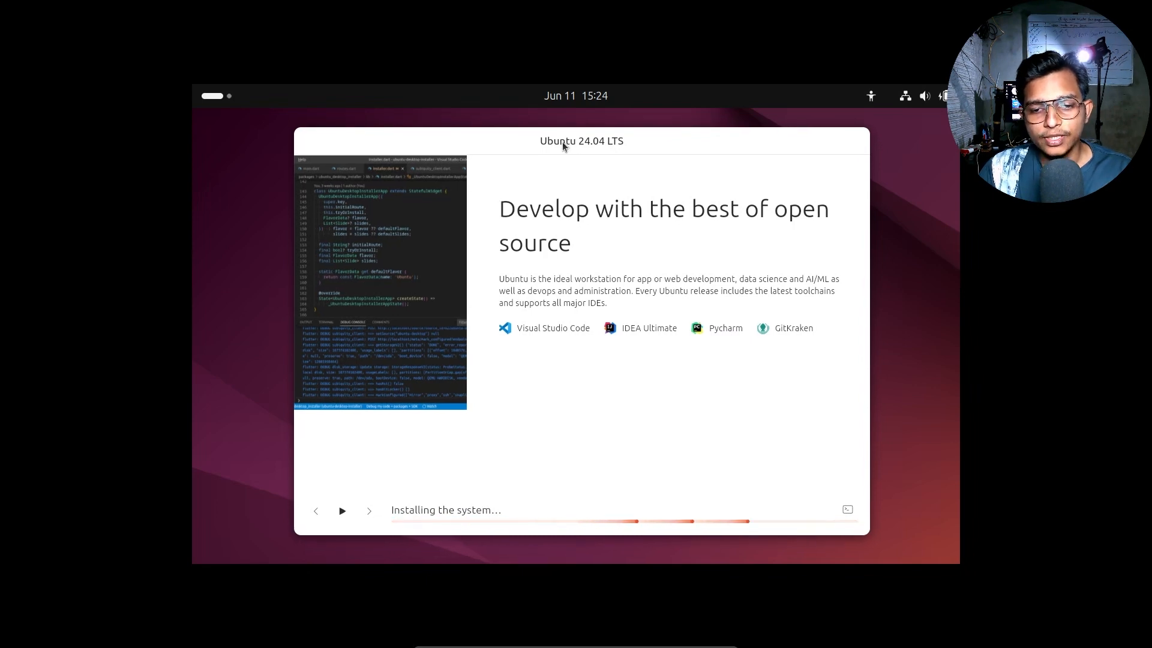